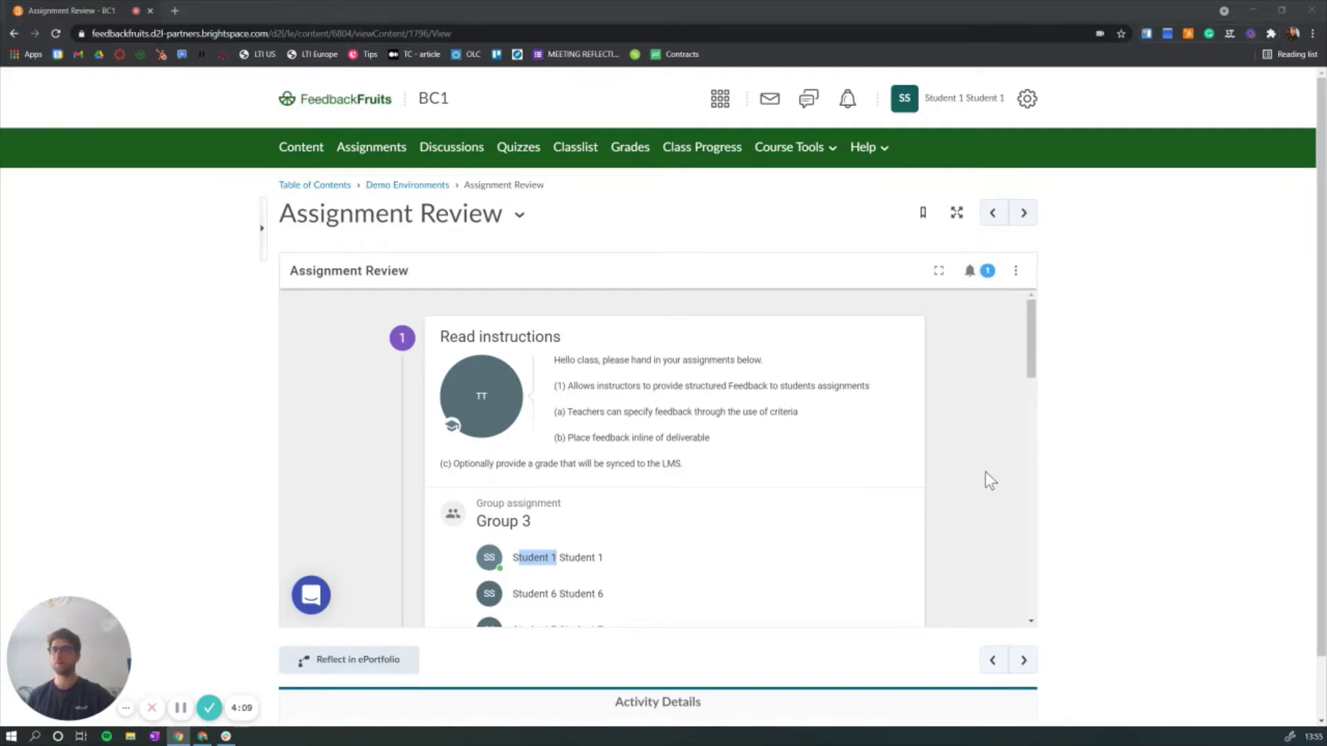
Show the assignment full screen and scroll through its steps down to Grading, then return to the top.
click(941, 275)
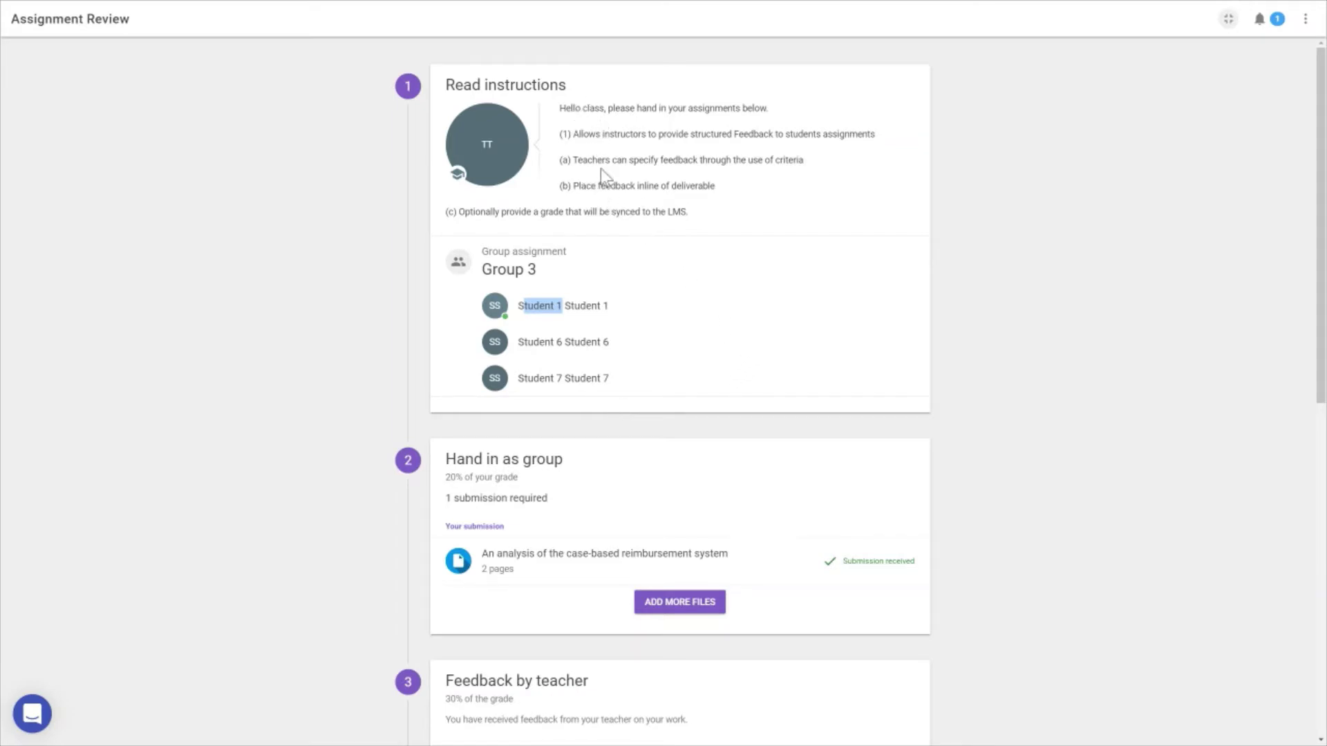
scroll(620, 250, down, 3)
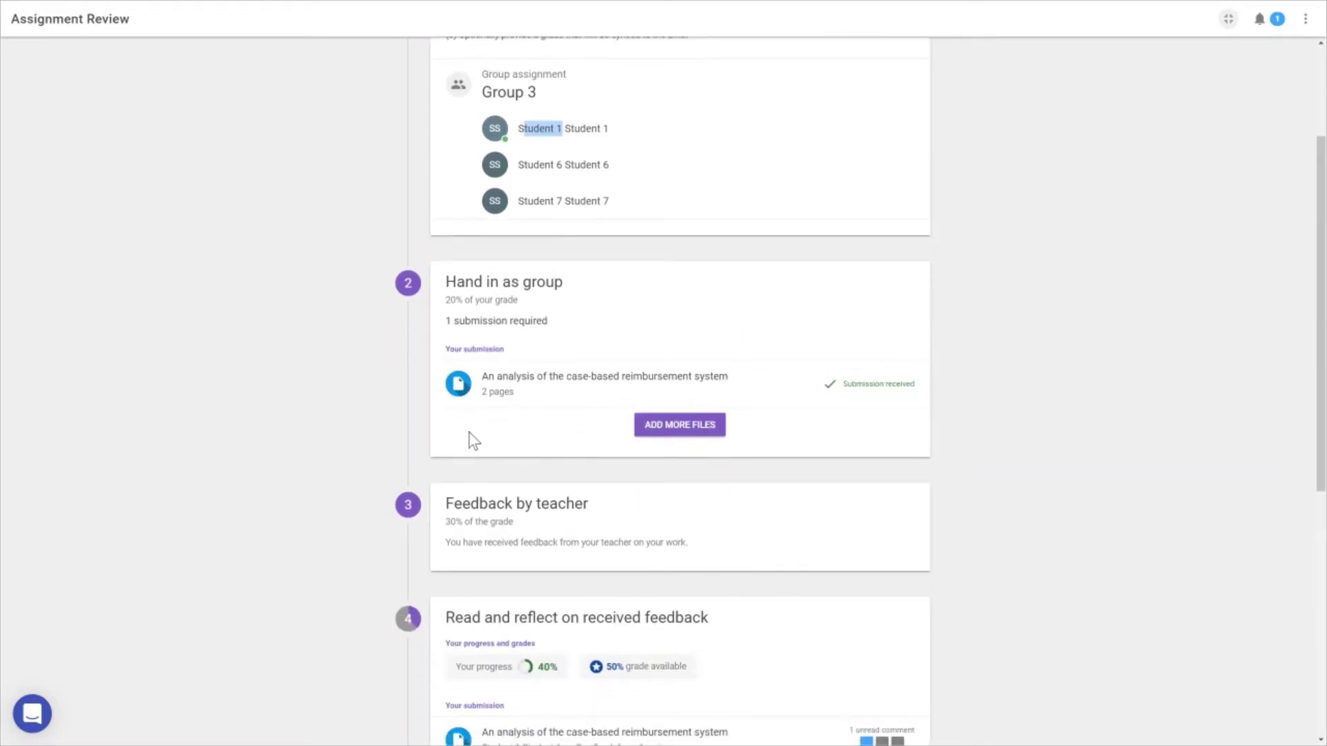
scroll(472, 440, down, 3)
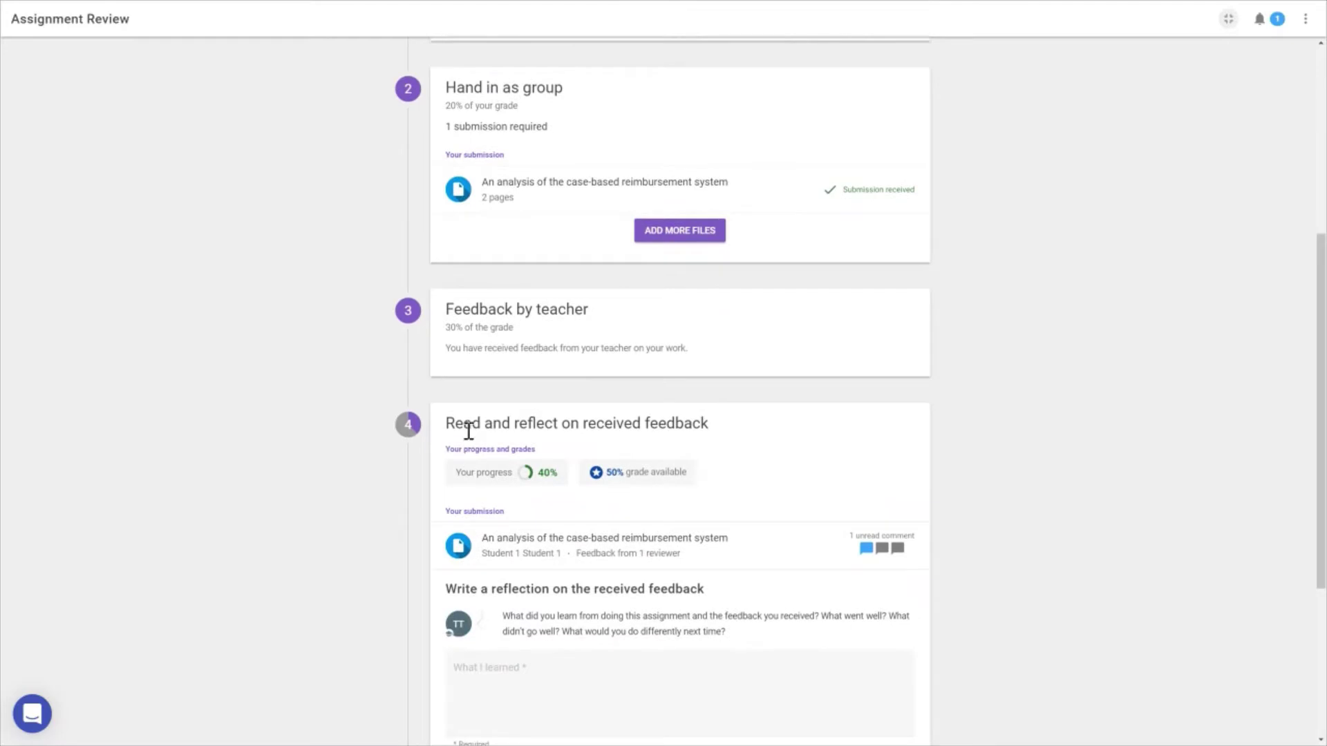
scroll(489, 373, down, 3)
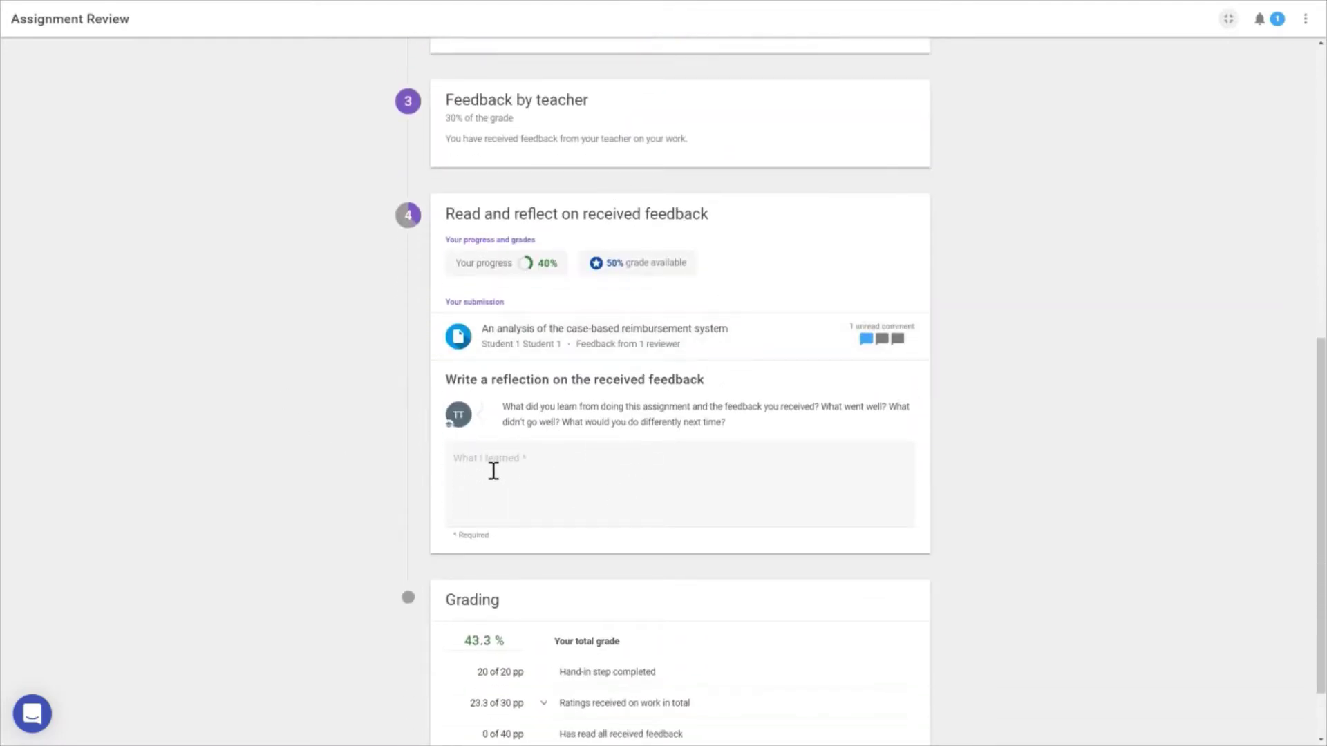
scroll(494, 473, down, 1)
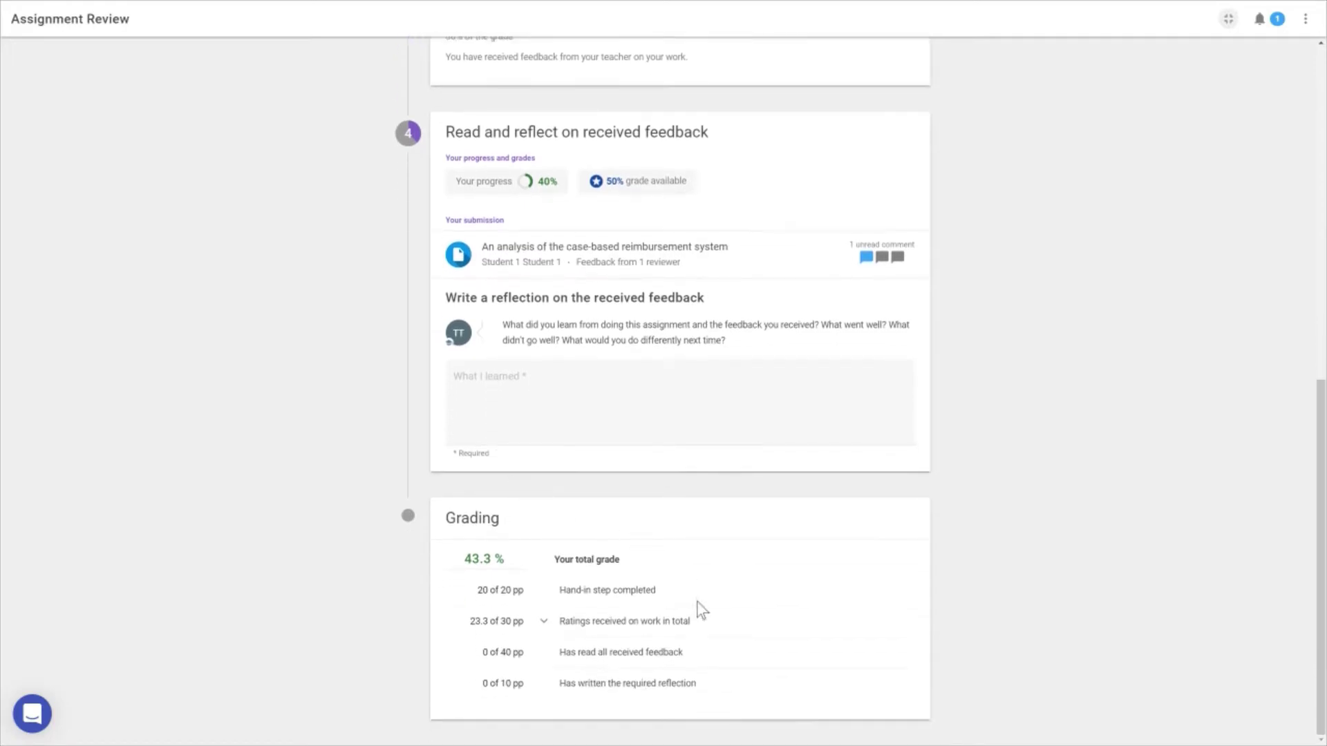
key(Home)
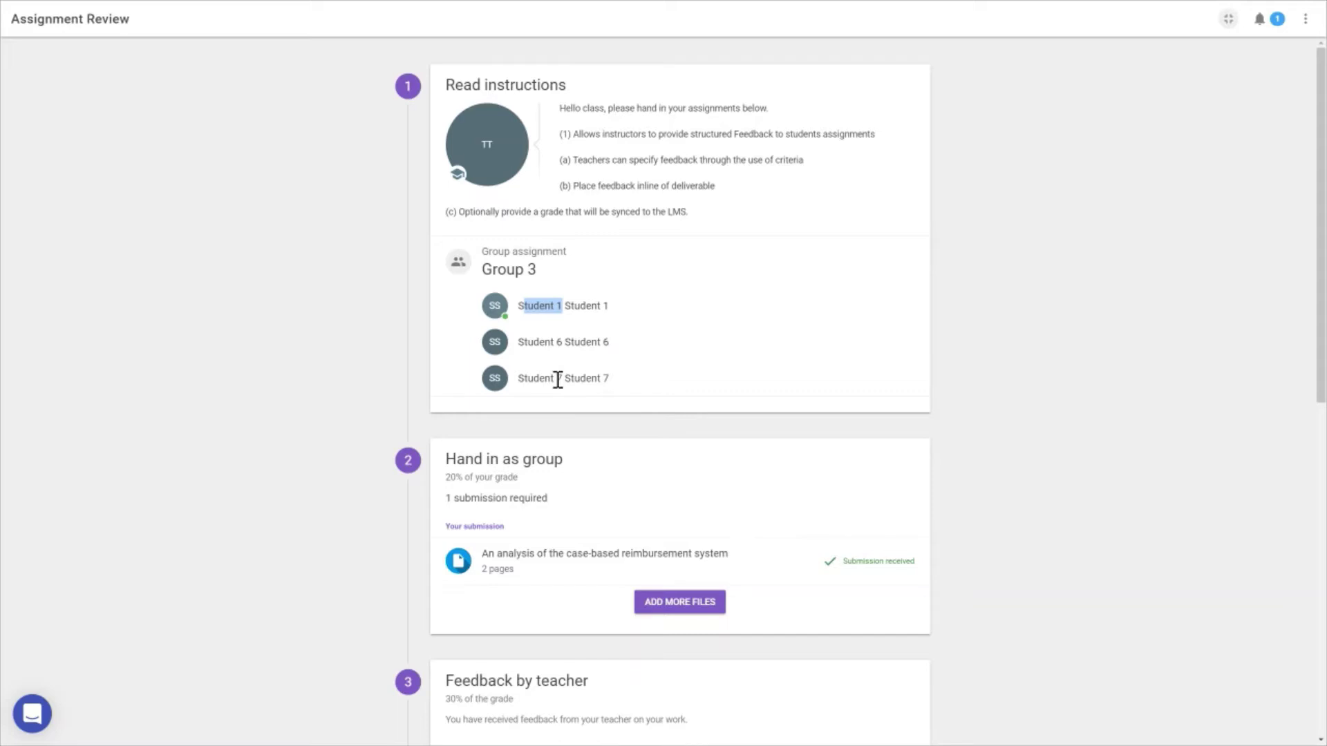
scroll(607, 479, down, 3)
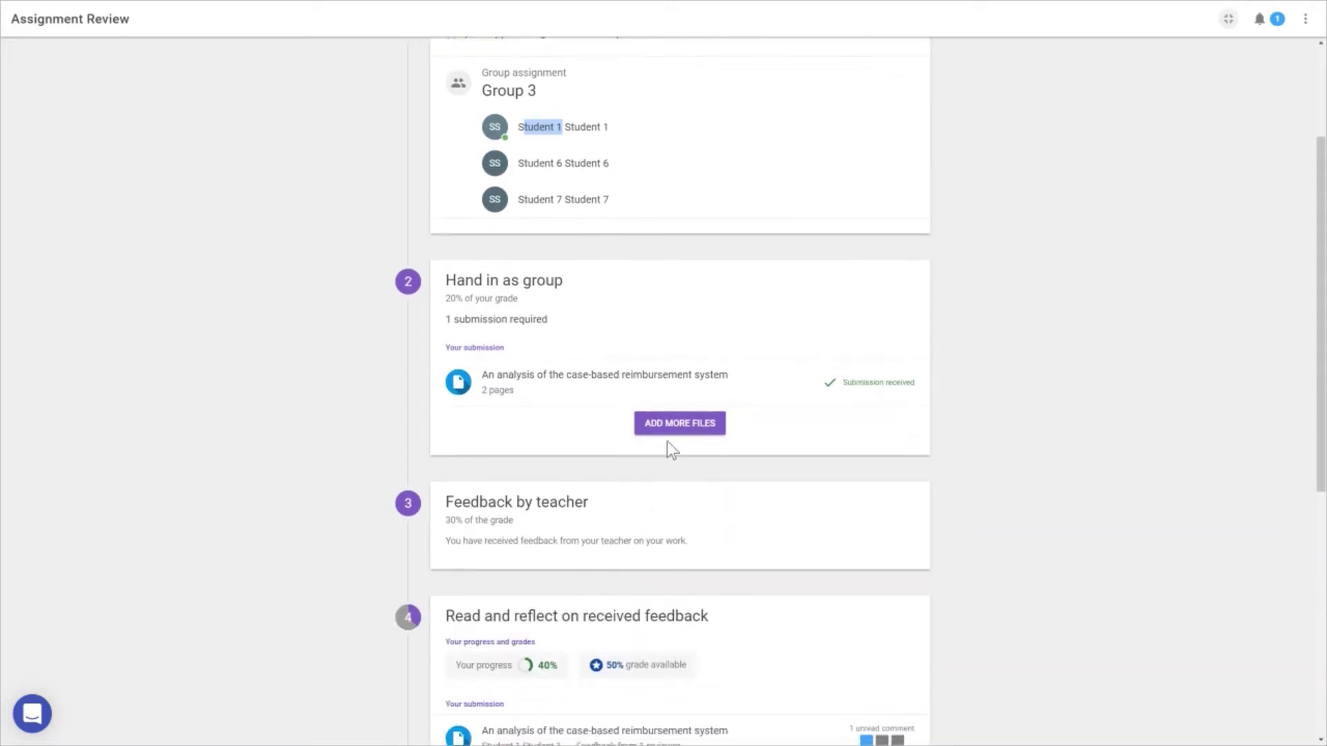
Open the add-more-files dialog and view the list of supported file types.
click(685, 425)
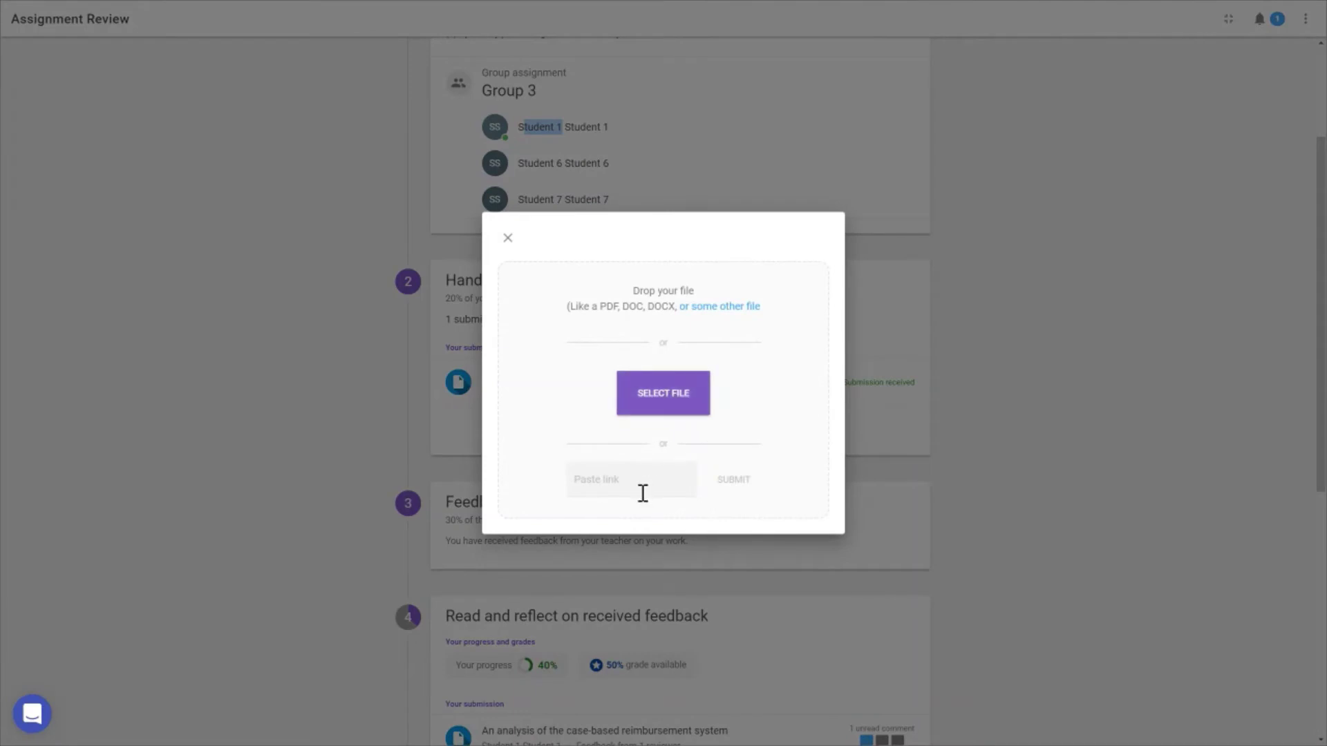
click(747, 311)
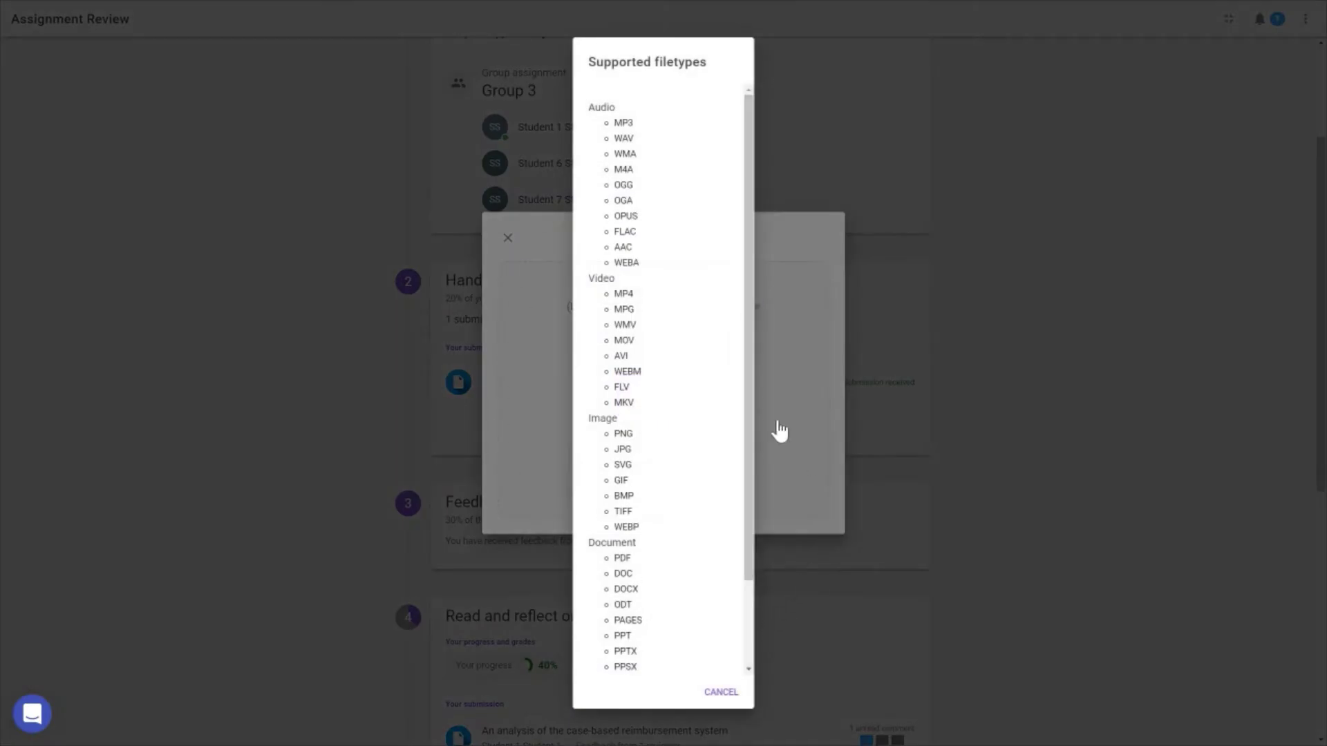
click(728, 698)
Close the file upload dialog and scroll down to the feedback step's submission.
click(507, 238)
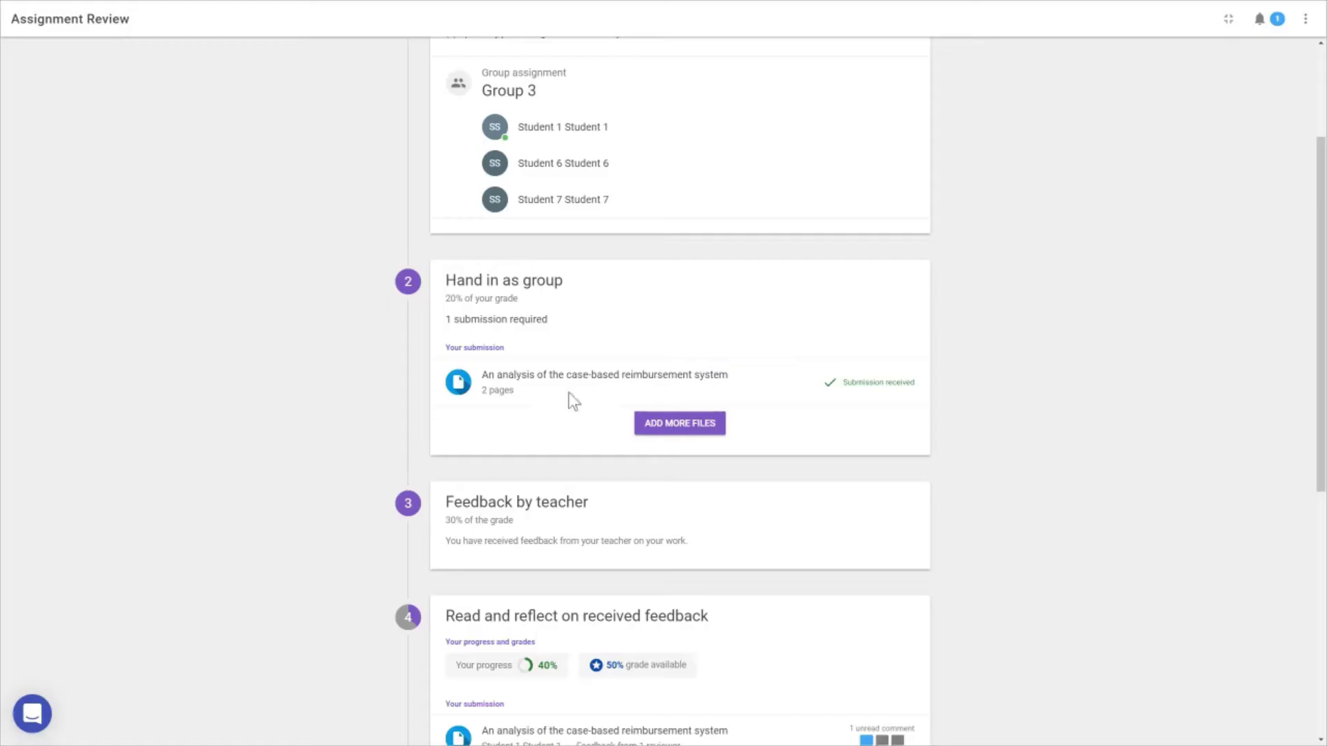
scroll(574, 657, down, 1)
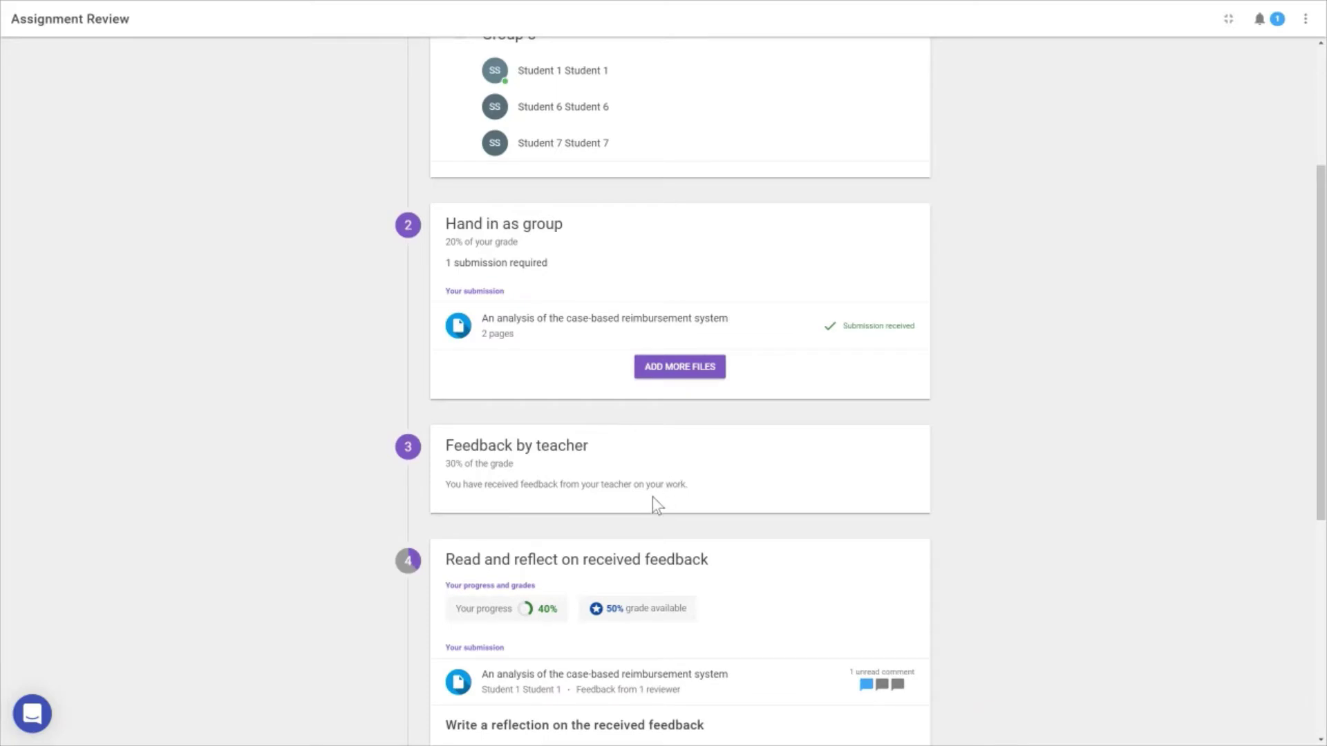
scroll(653, 497, down, 5)
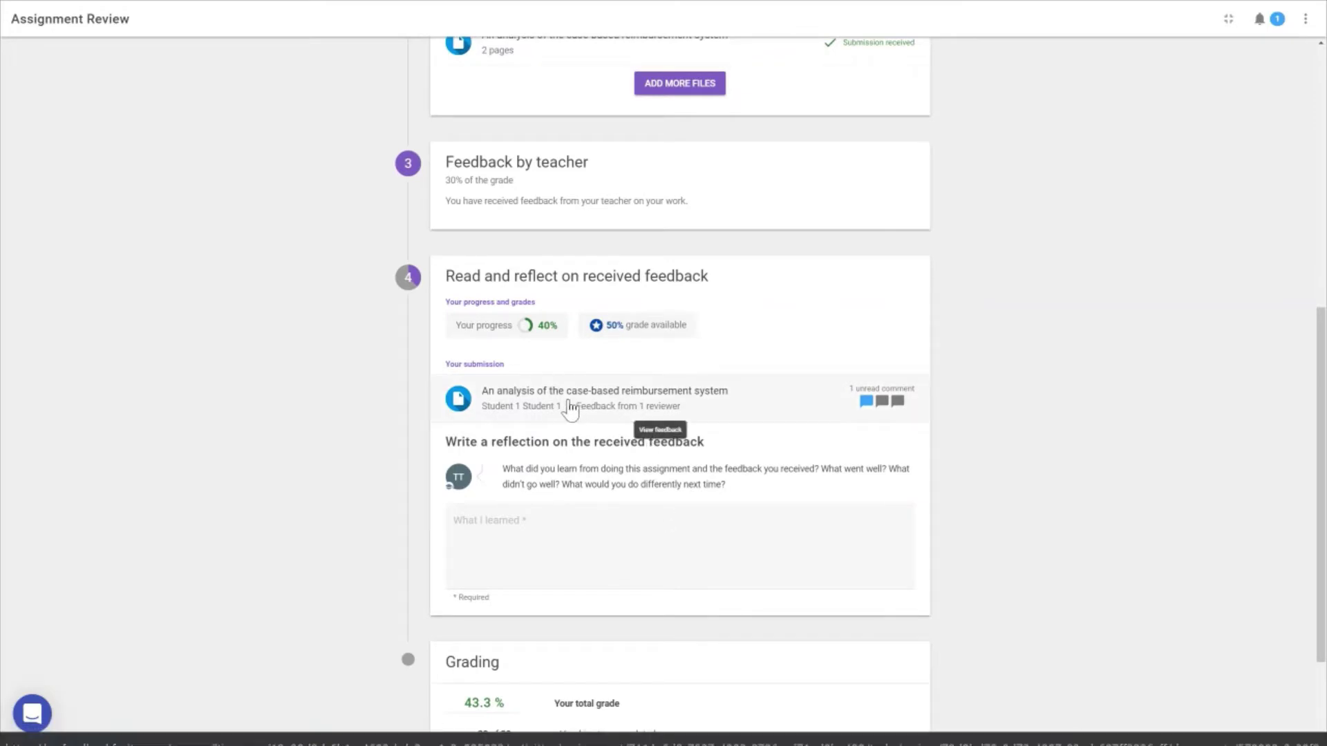
Open the teacher's feedback on the submission and expand the Set-up and Equipment Care comment.
click(633, 414)
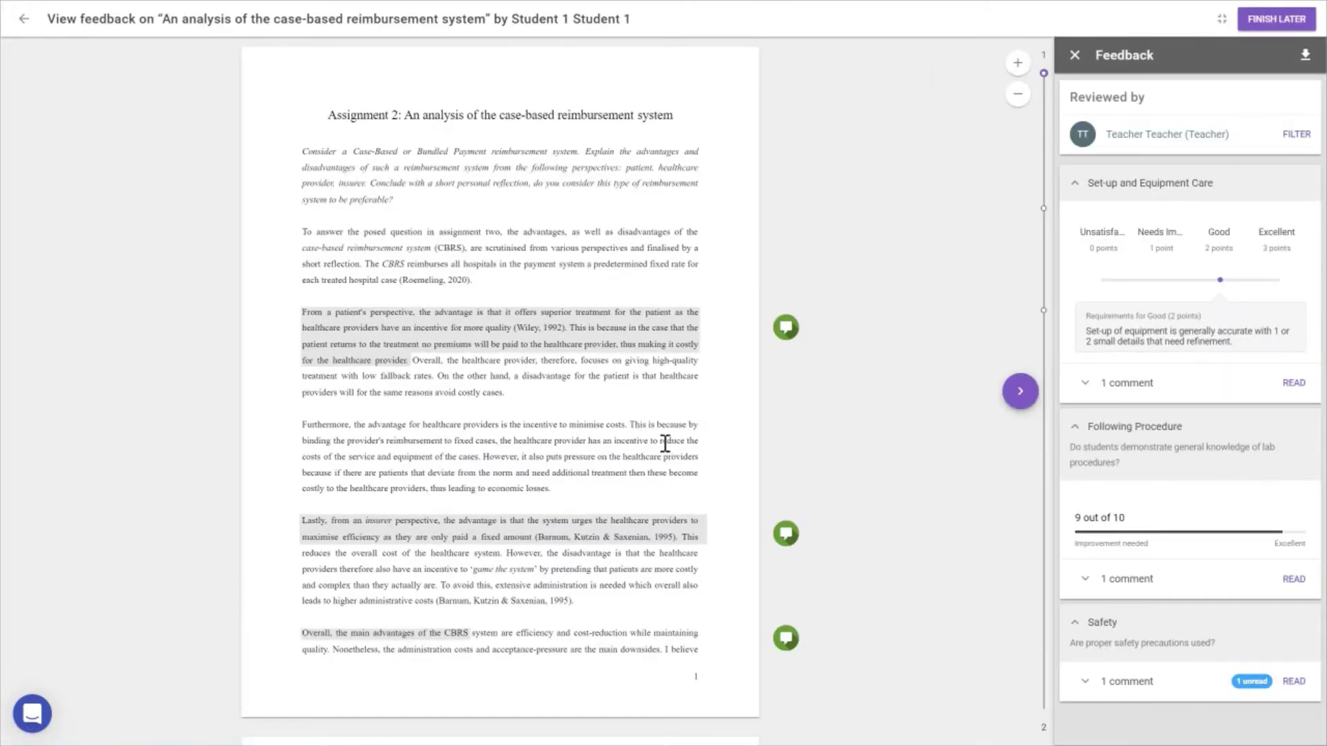
scroll(679, 587, down, 4)
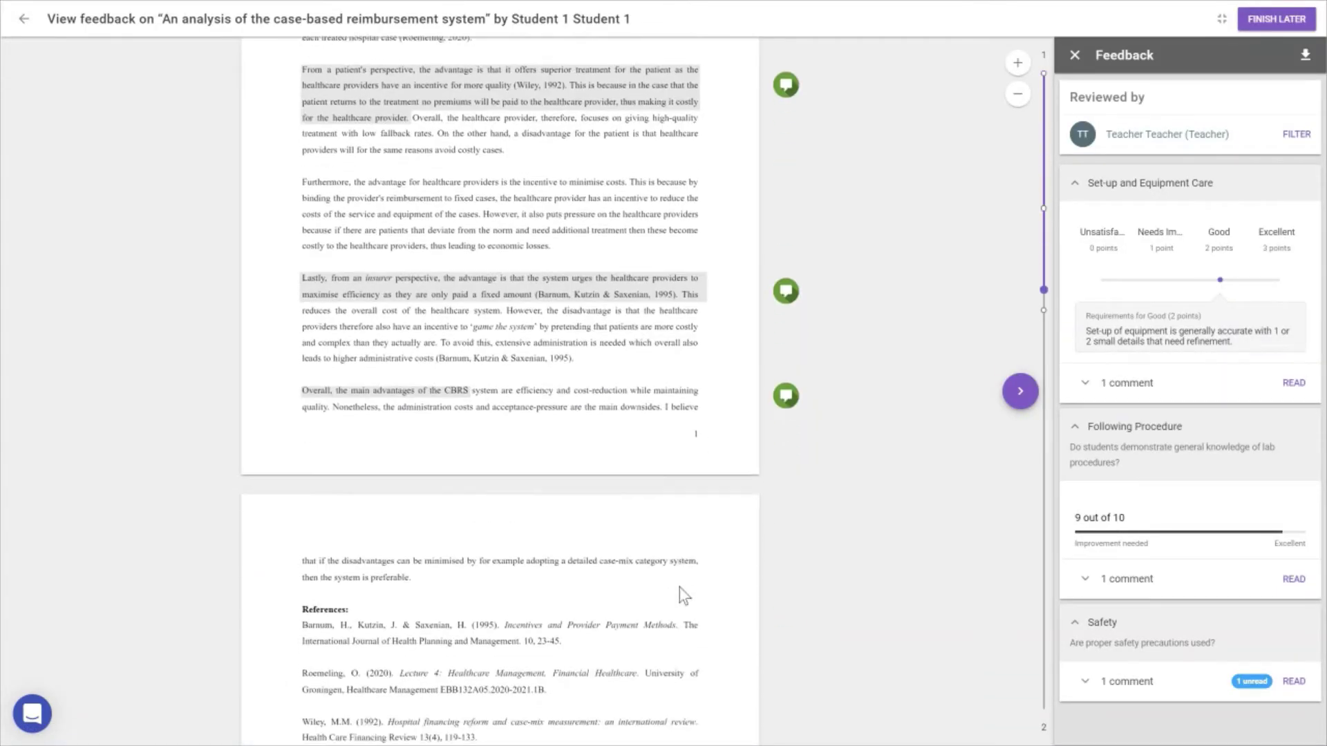
scroll(678, 591, up, 4)
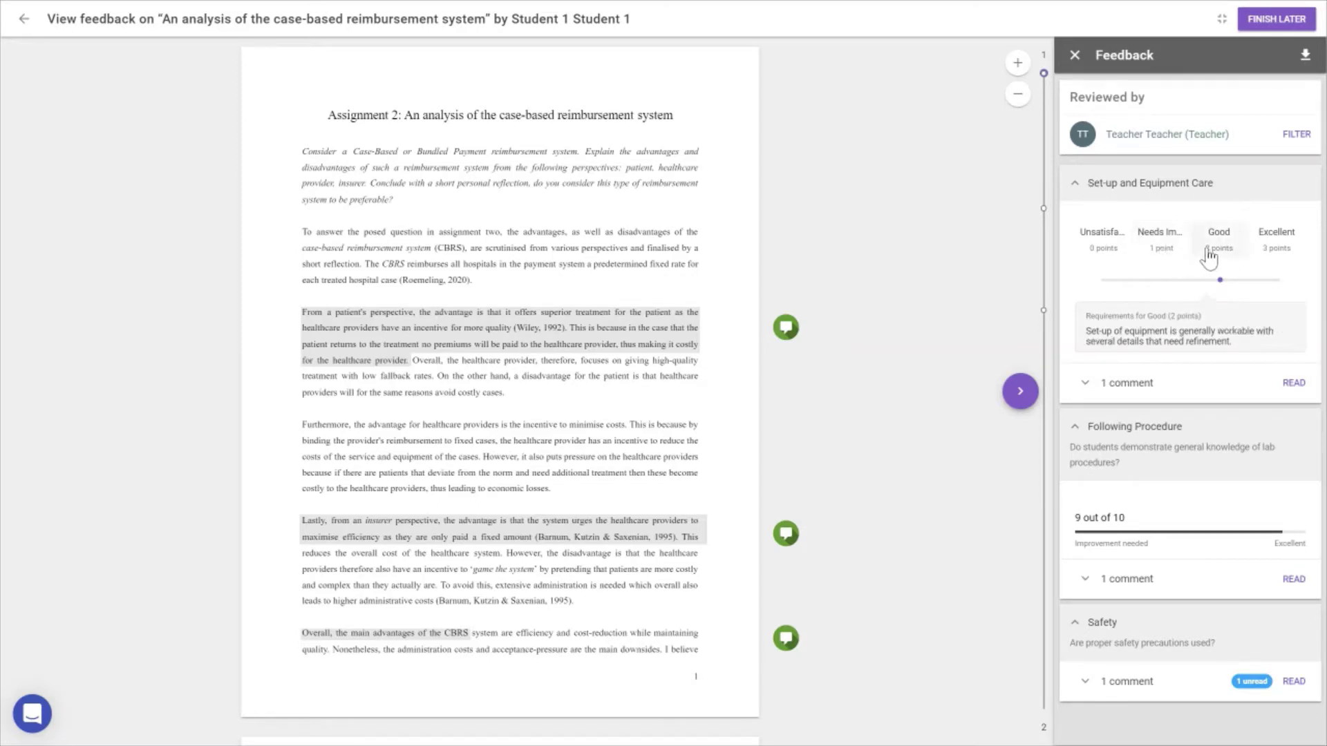
click(1175, 386)
scroll(1176, 413, down, 2)
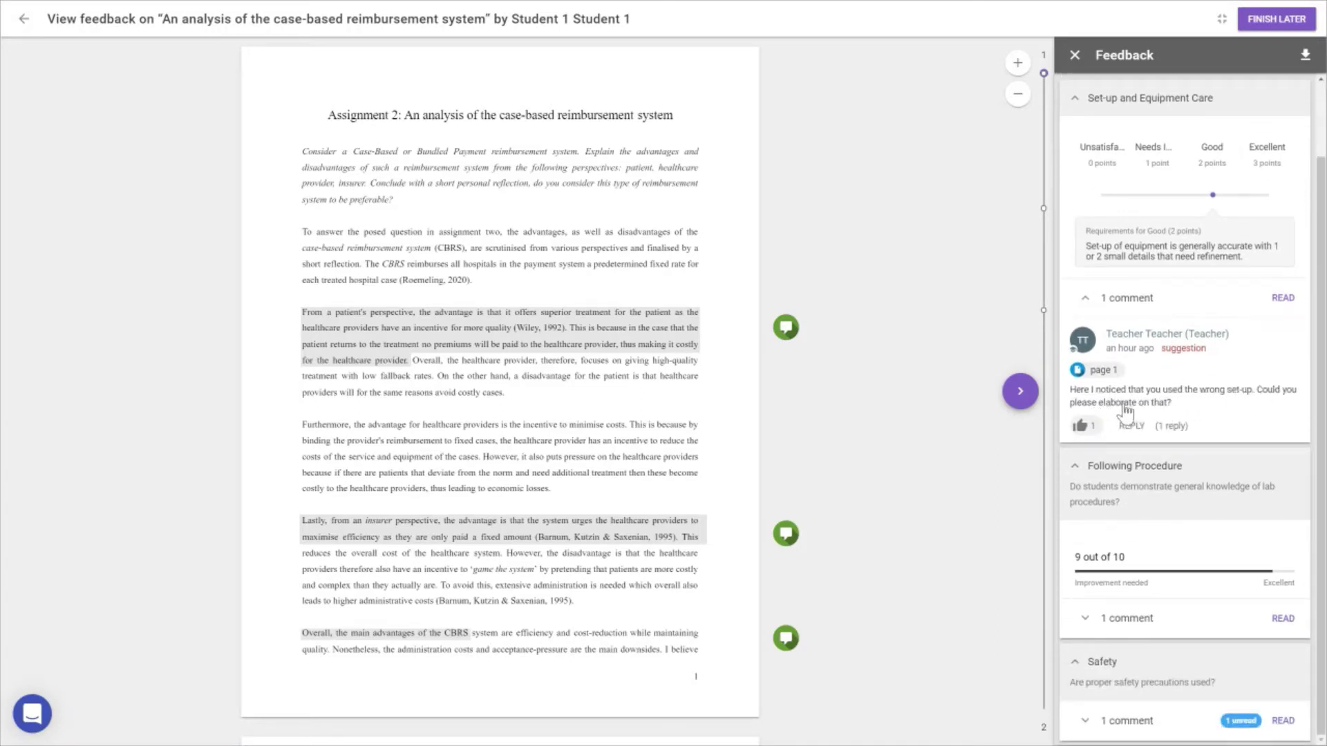
Reply 'ABC' to the Set-up and Equipment Care comment thread.
click(1105, 374)
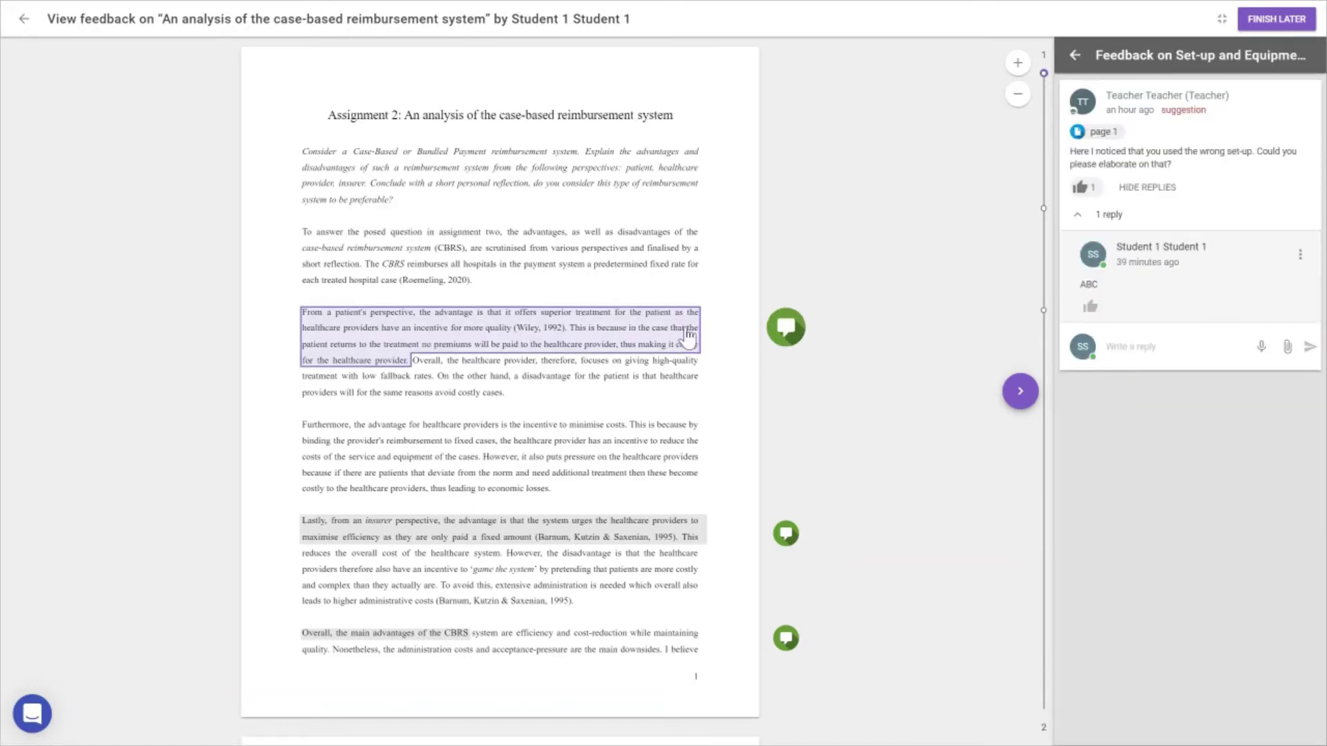
click(1169, 353)
text(ABC)
click(1307, 349)
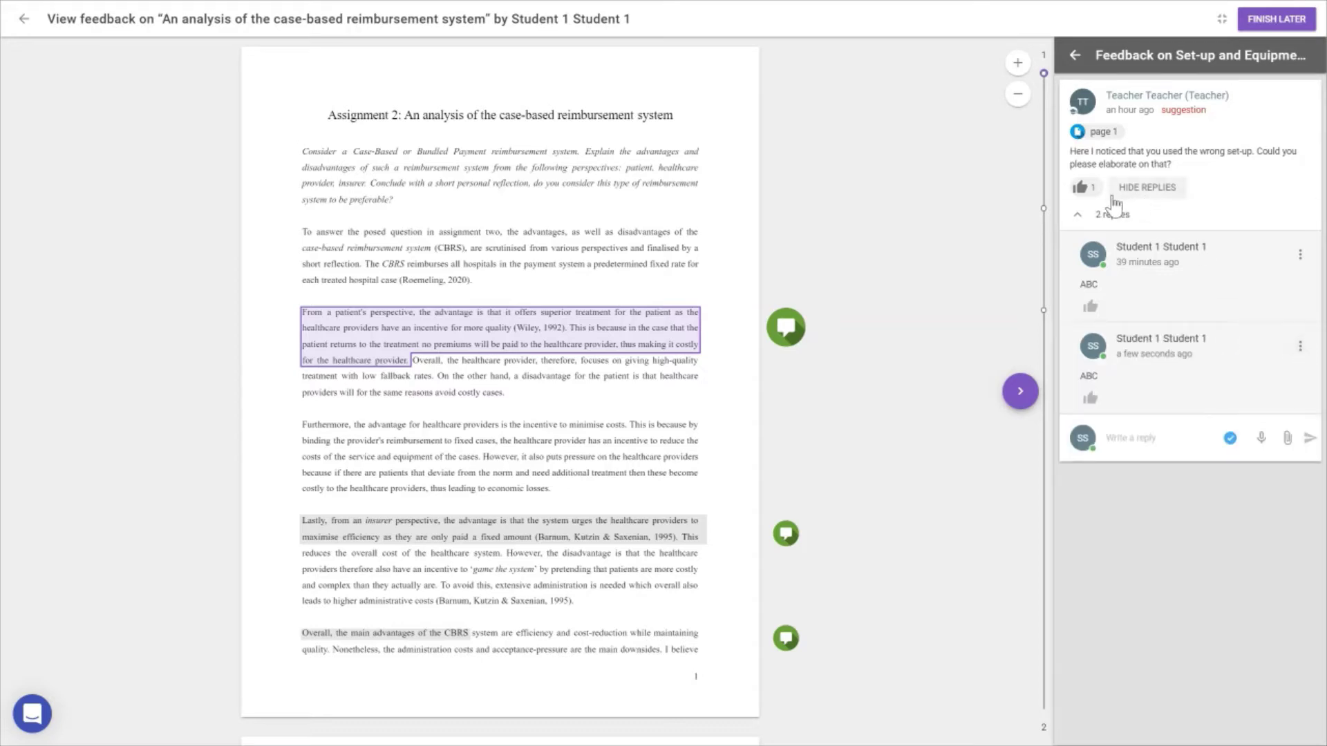
Return to the feedback overview and expand the teacher's Safety comment with its Article.pdf attachment.
click(1077, 55)
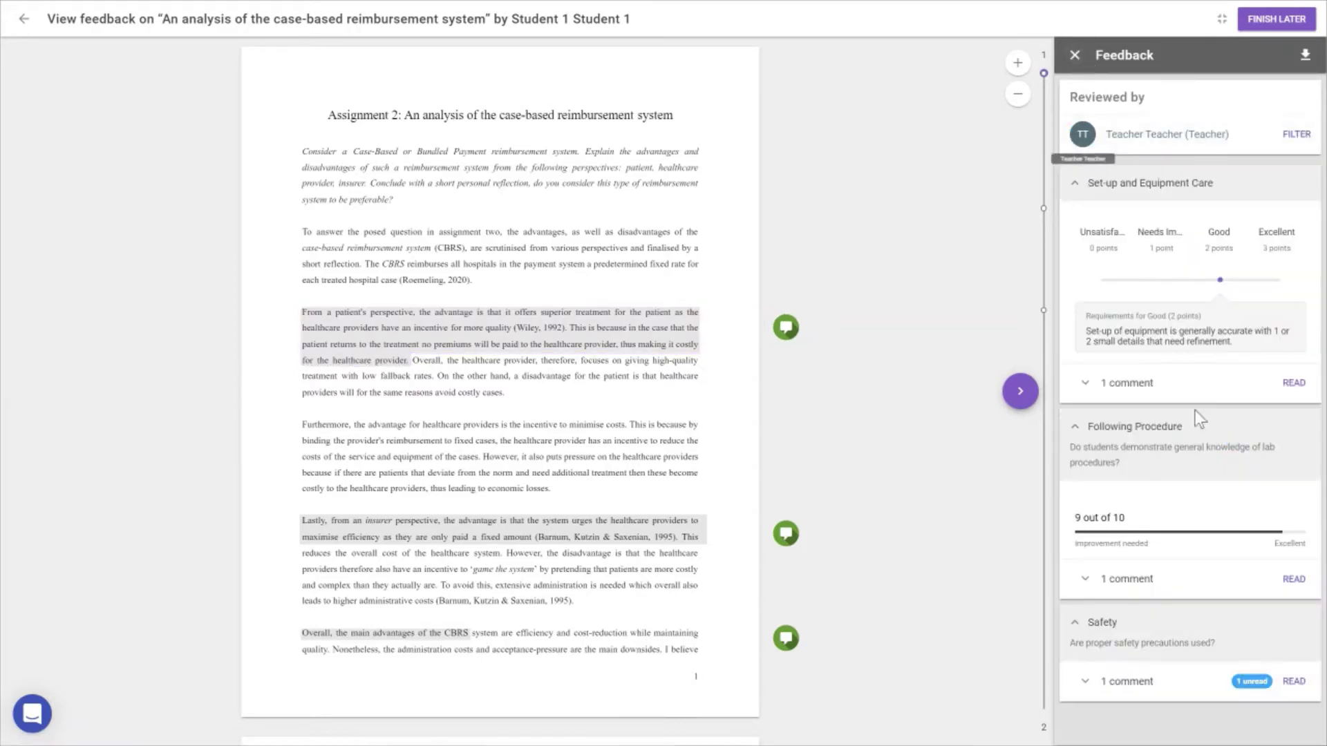
click(1160, 682)
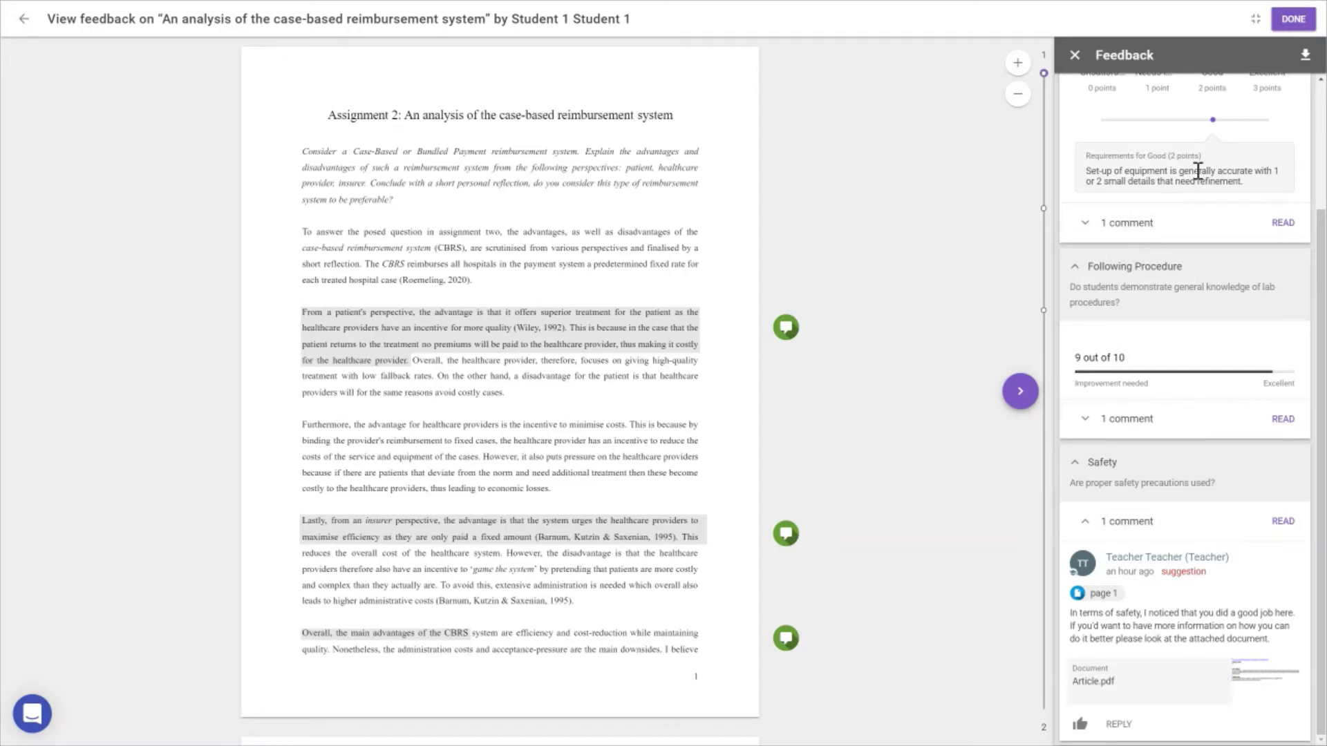
scroll(1171, 367, up, 3)
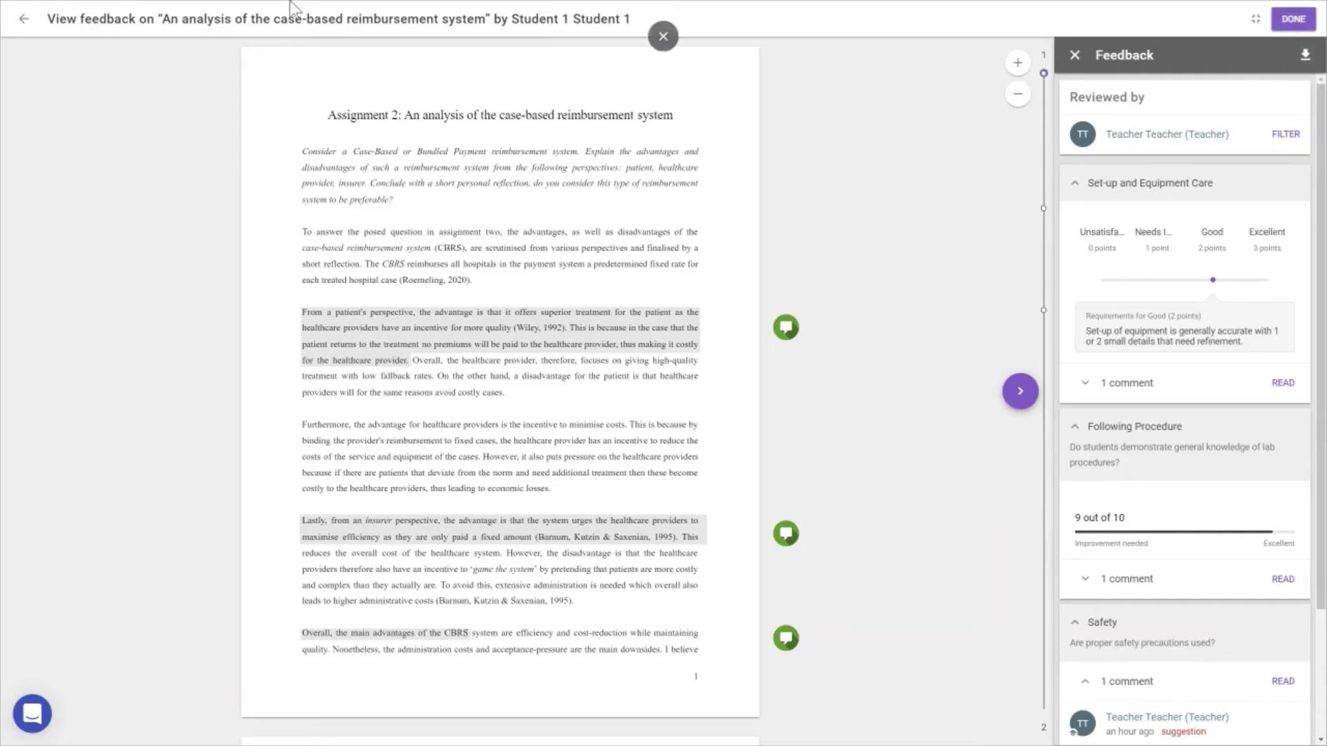
Finish viewing feedback and return to the assignment's reflection step.
click(1293, 23)
scroll(852, 358, down, 5)
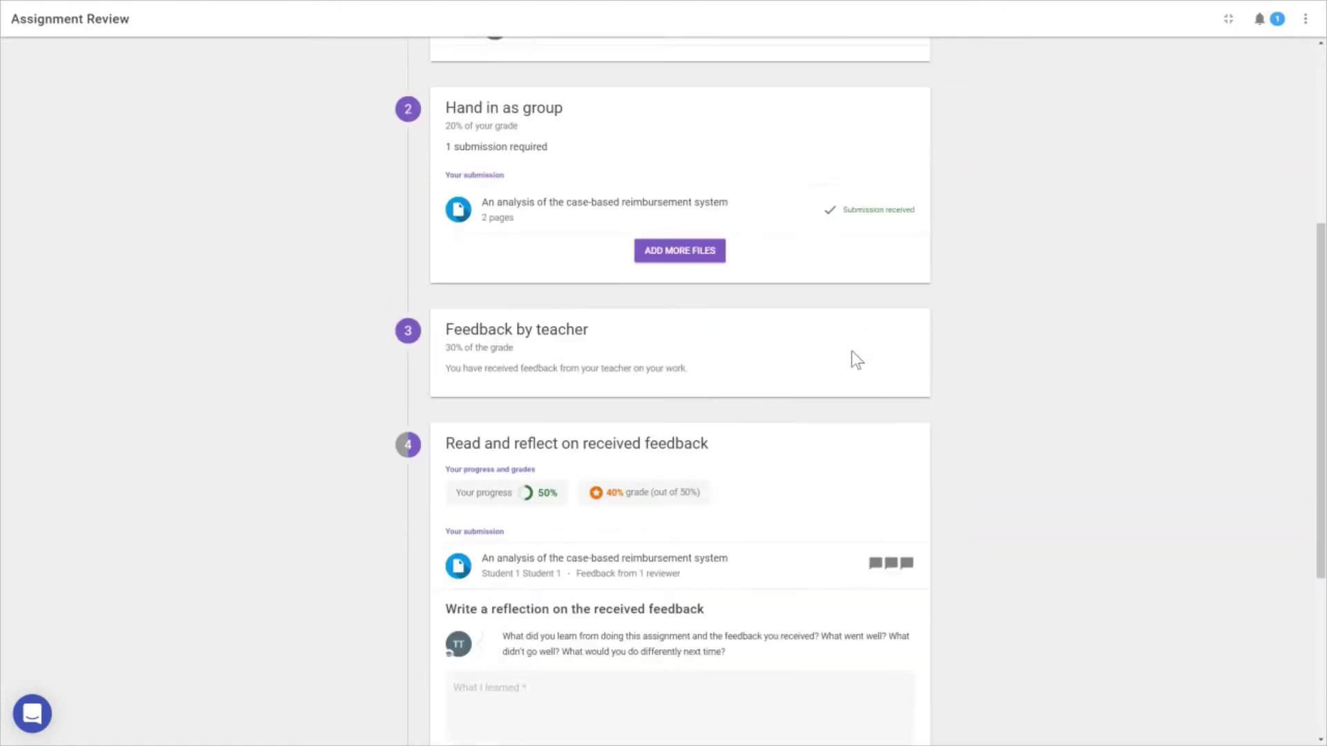
scroll(851, 351, down, 2)
Write the reflection 'I reflect ....' in the What I learned field and submit it.
click(583, 590)
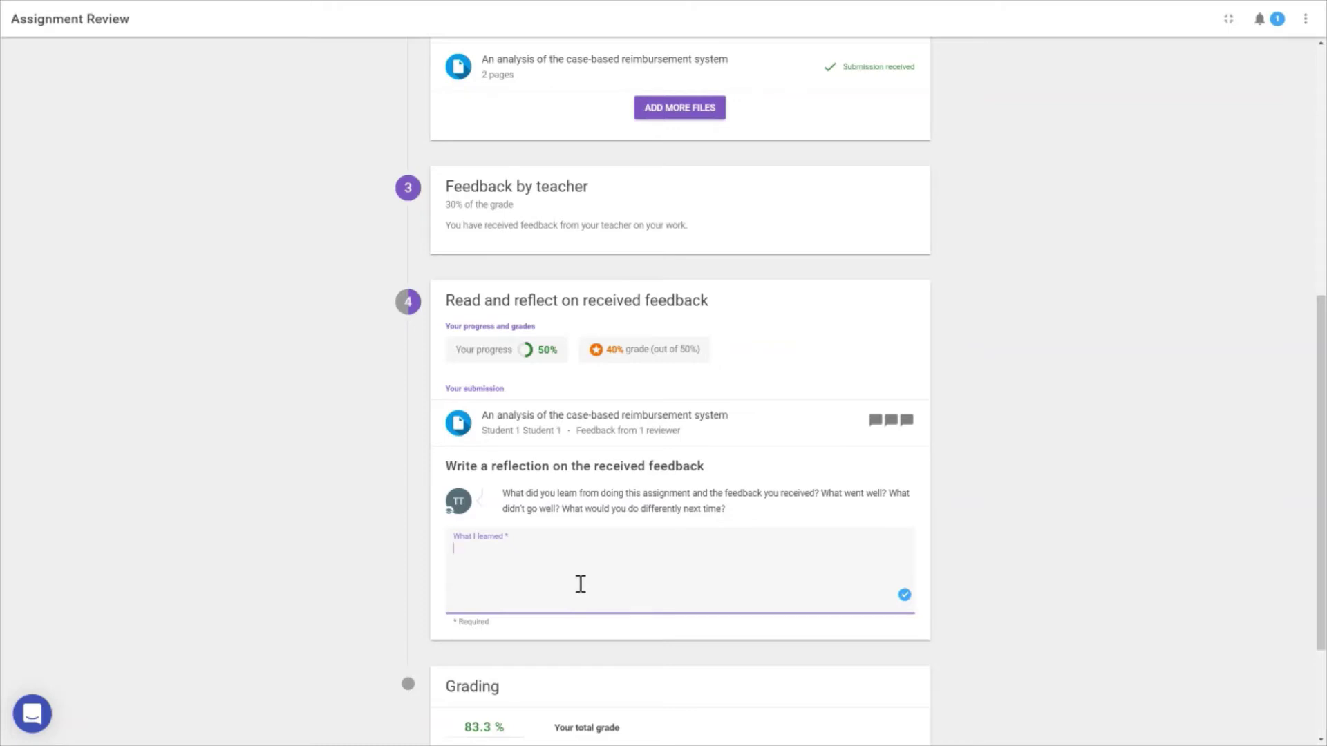
drag(525, 492, 652, 509)
click(660, 512)
click(594, 551)
text(I reflect ....)
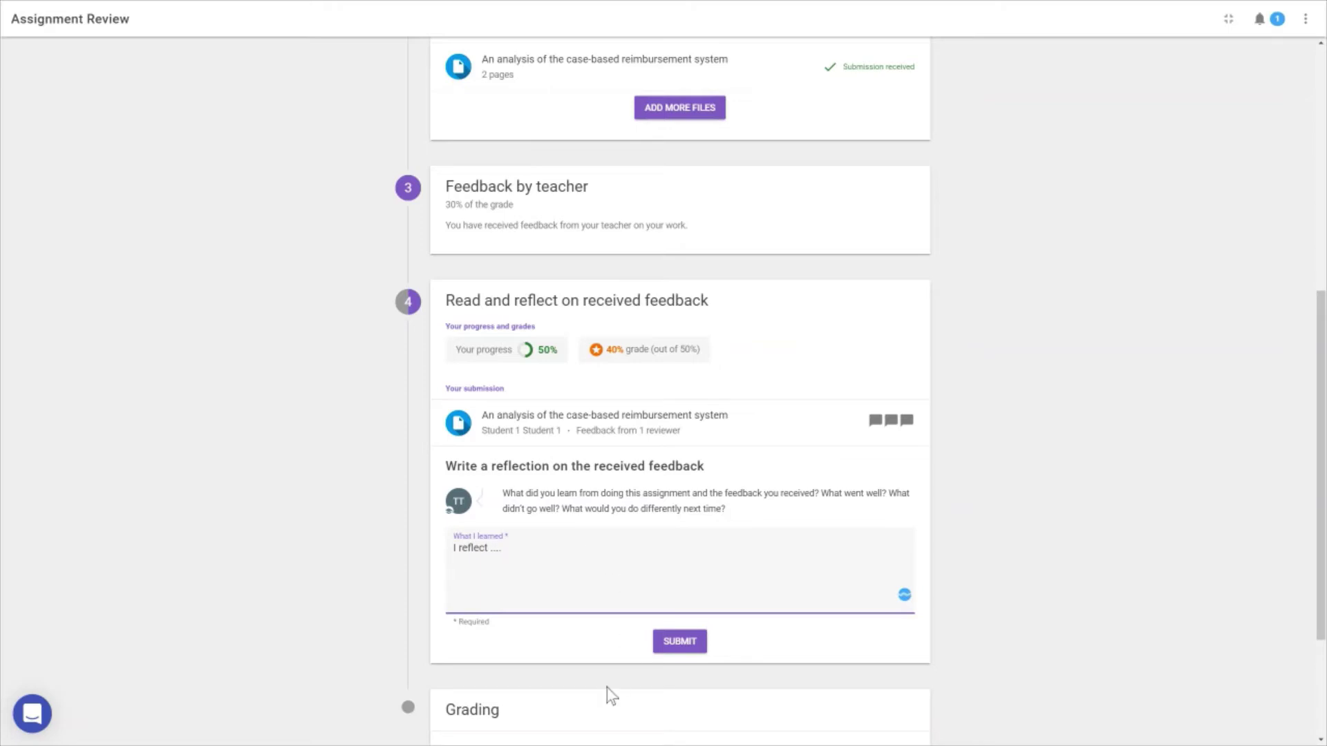
click(668, 657)
Expand the ratings breakdown into Set-up and Equipment Care and Following Procedure, then exit full screen.
scroll(667, 652, down, 2)
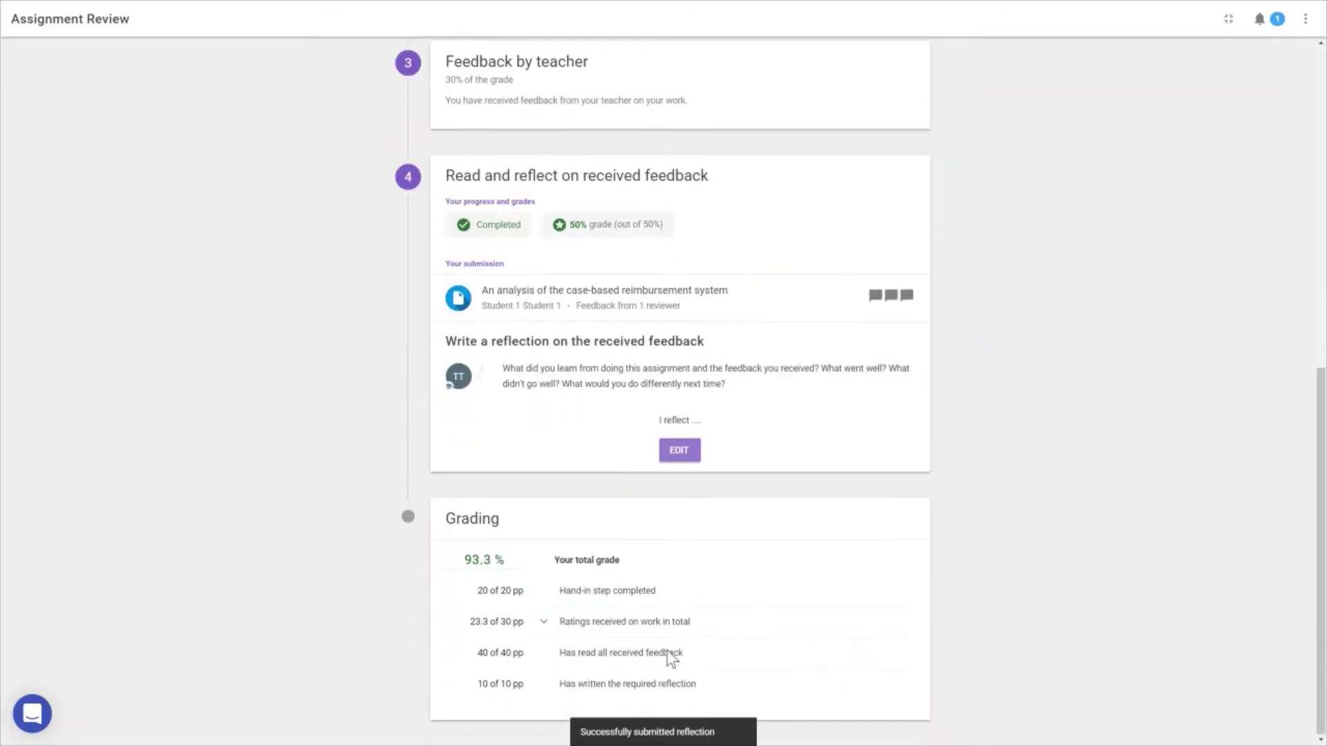
click(544, 621)
scroll(550, 630, down, 1)
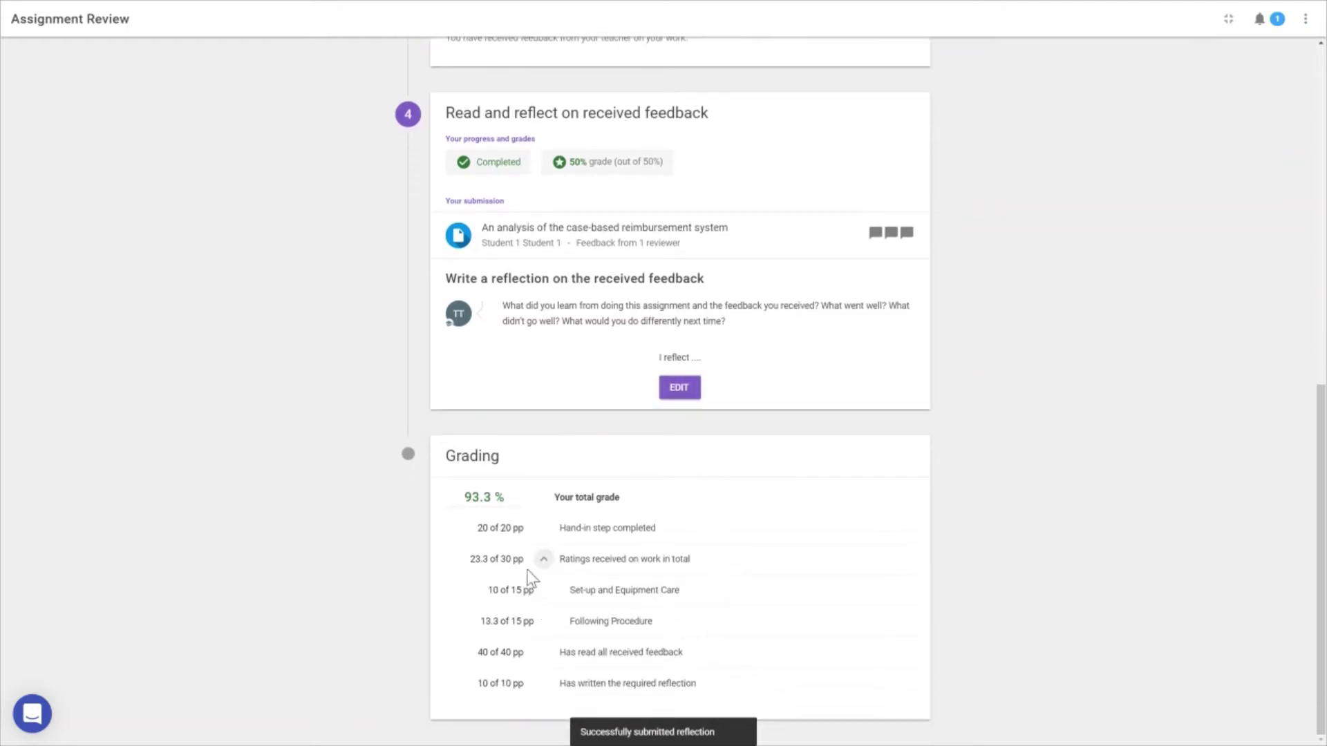
drag(511, 559, 677, 563)
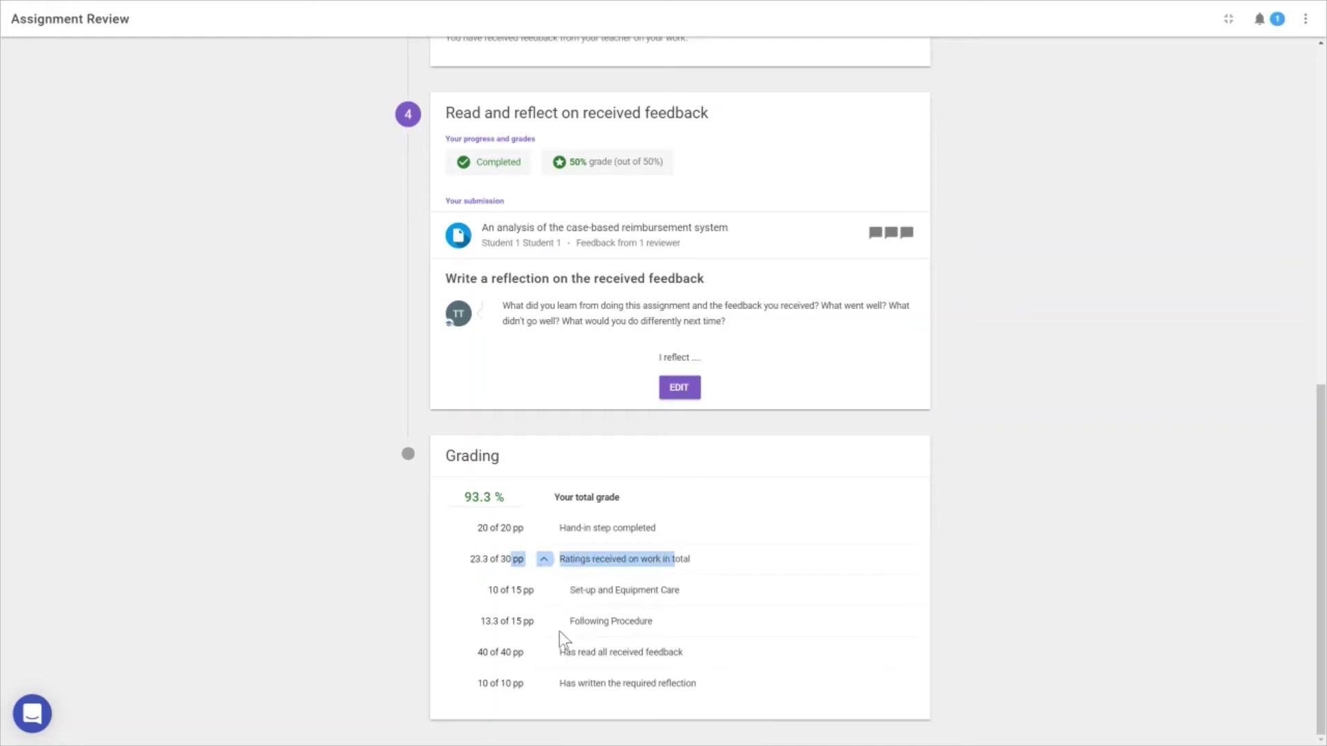
click(1228, 19)
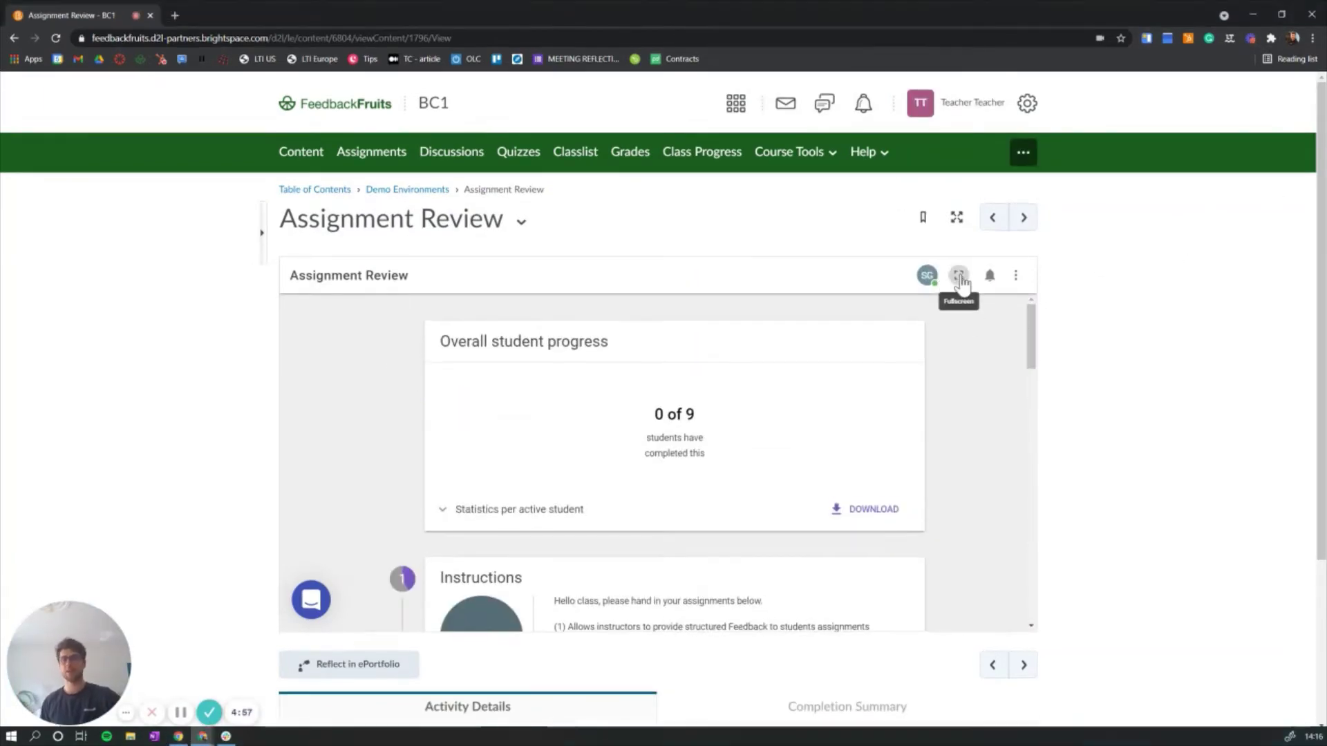
Go full screen and expand per-student statistics to list Group 3's students with grades 53.3 and 43.3.
click(959, 272)
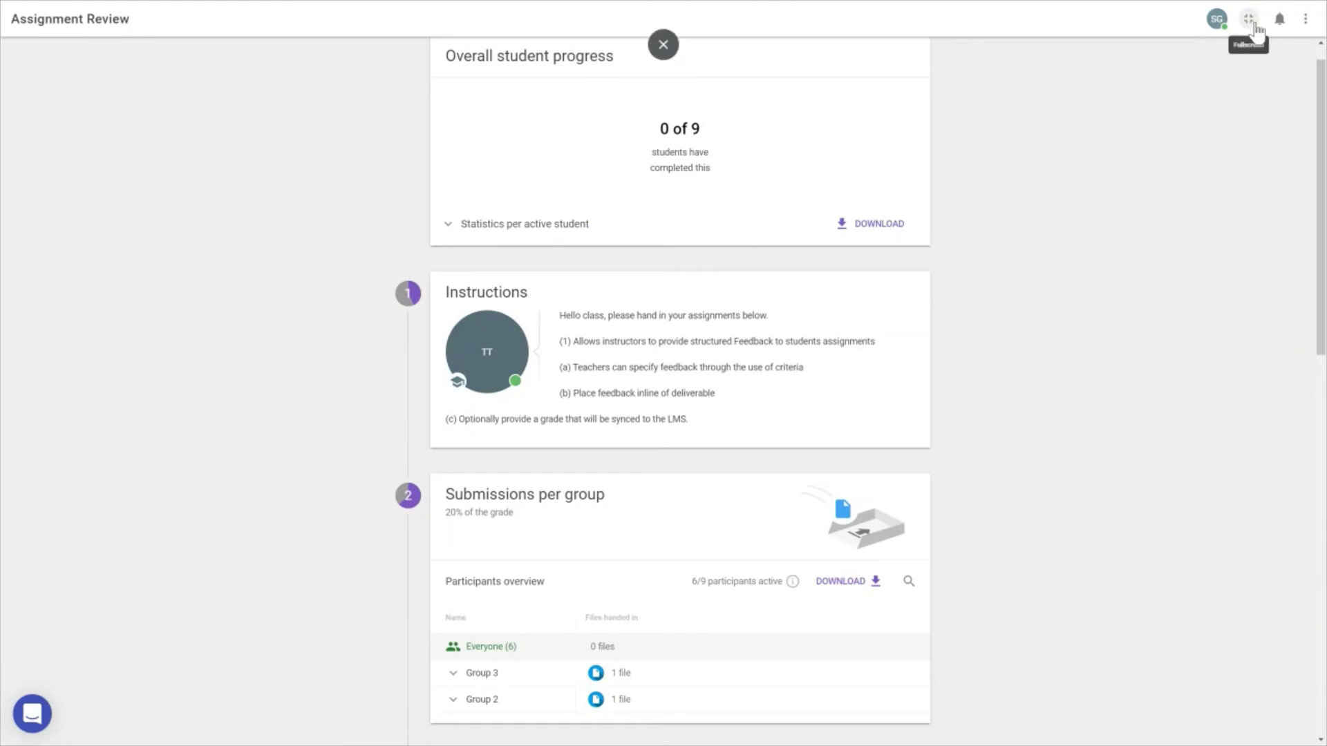
click(1249, 19)
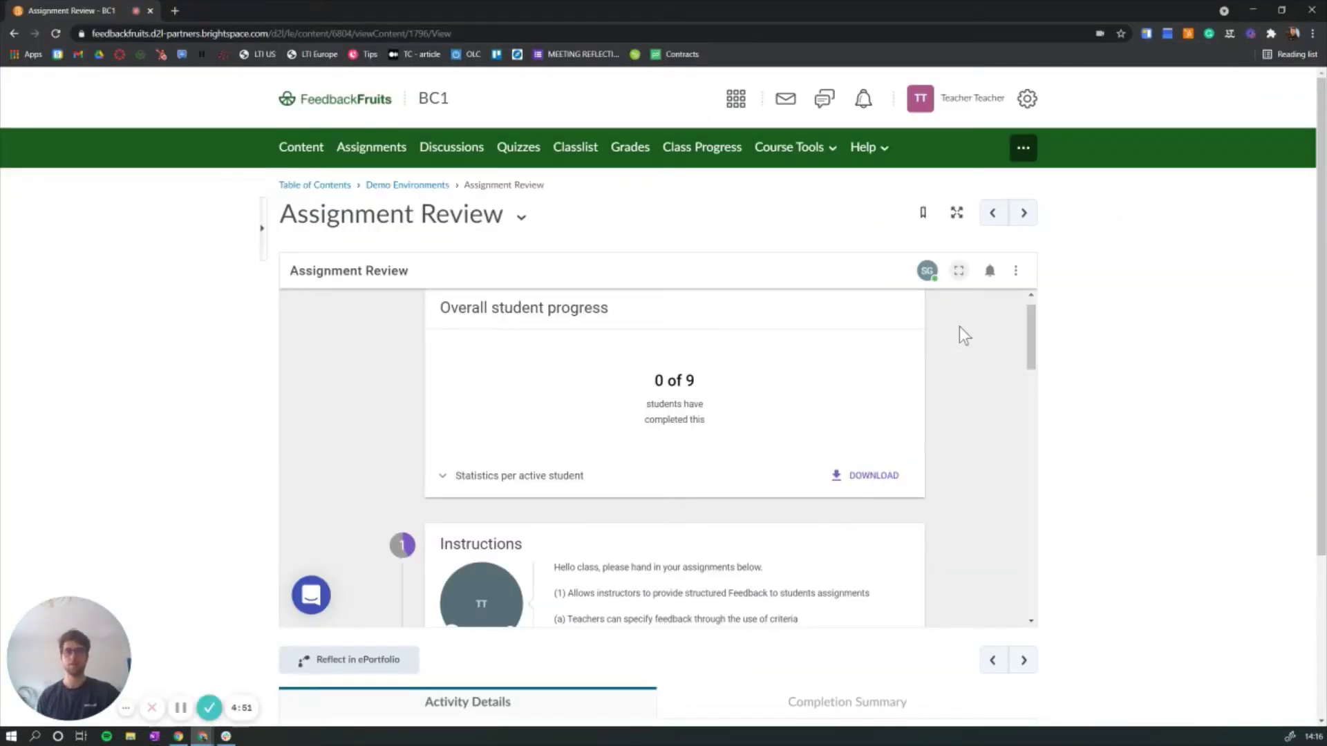
click(958, 273)
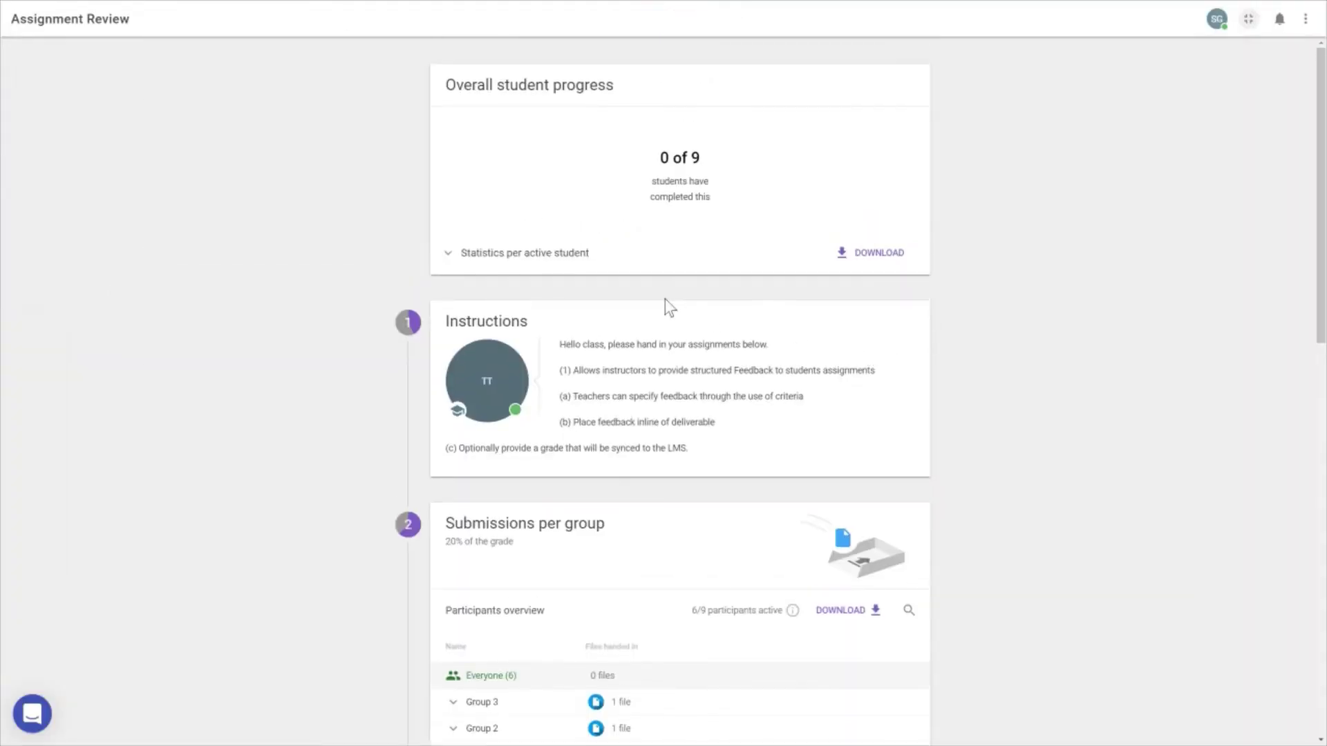
click(499, 256)
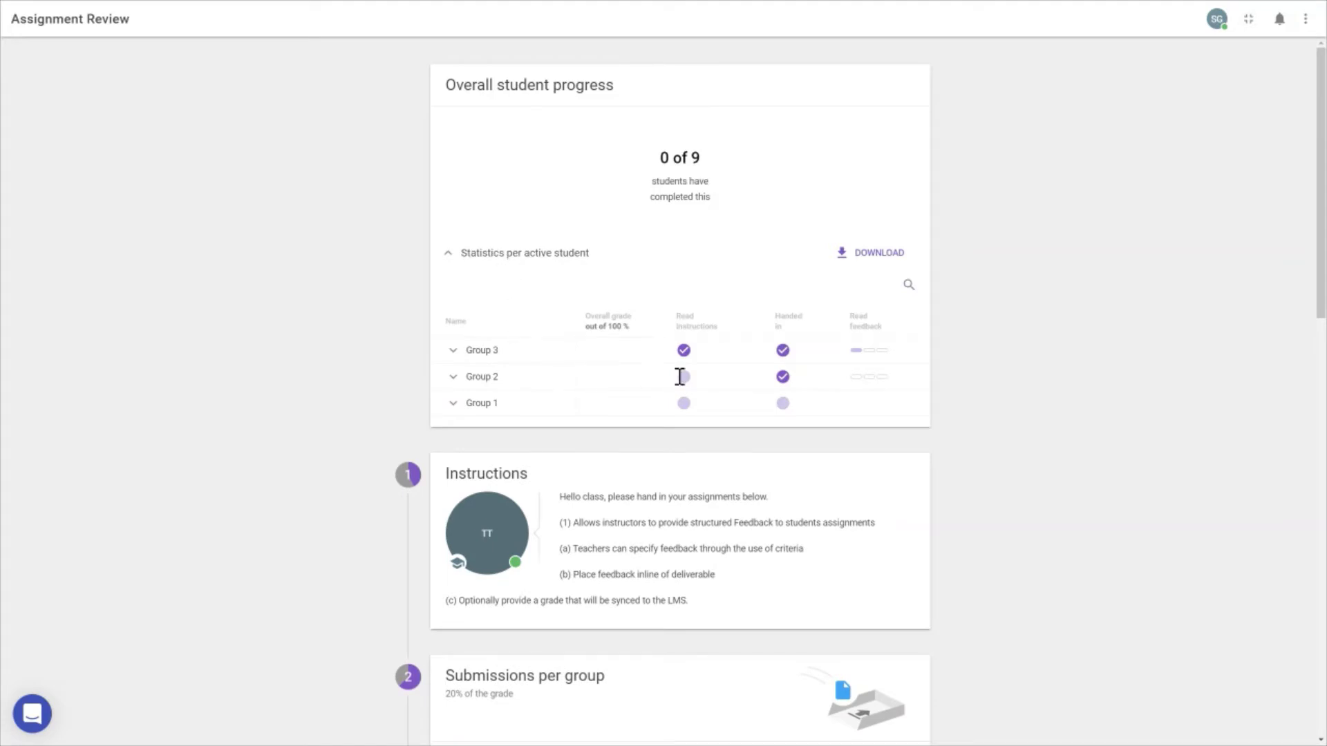
click(456, 354)
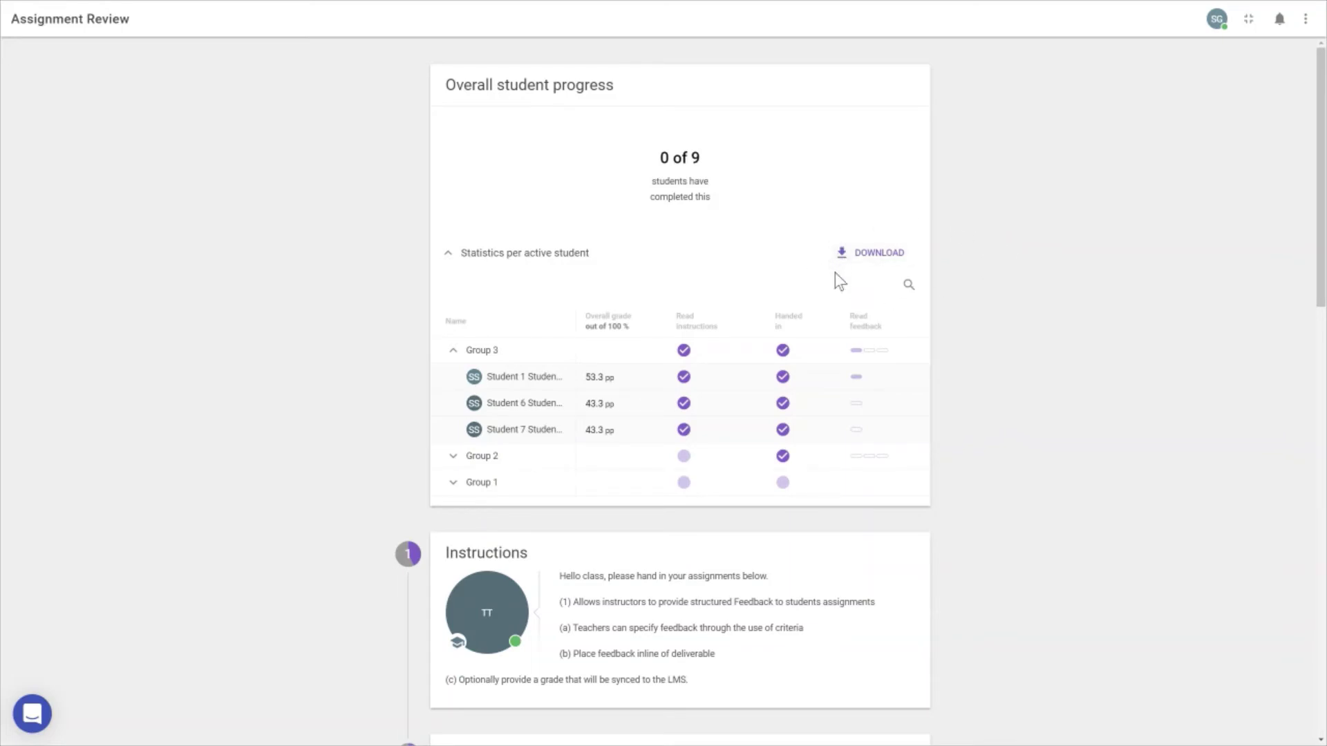
Expand and collapse Group 3's hand-ins, then scroll to the groups awaiting feedback on their work.
scroll(834, 491, down, 5)
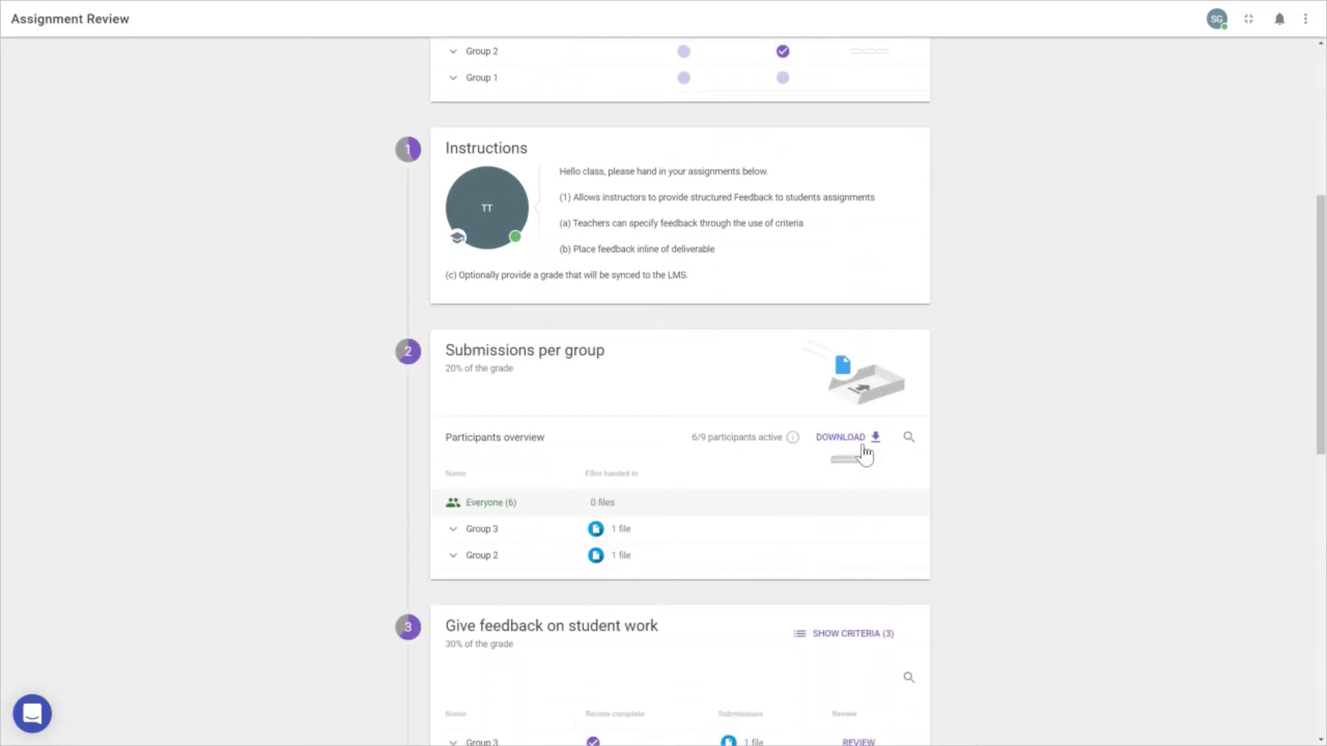
click(463, 533)
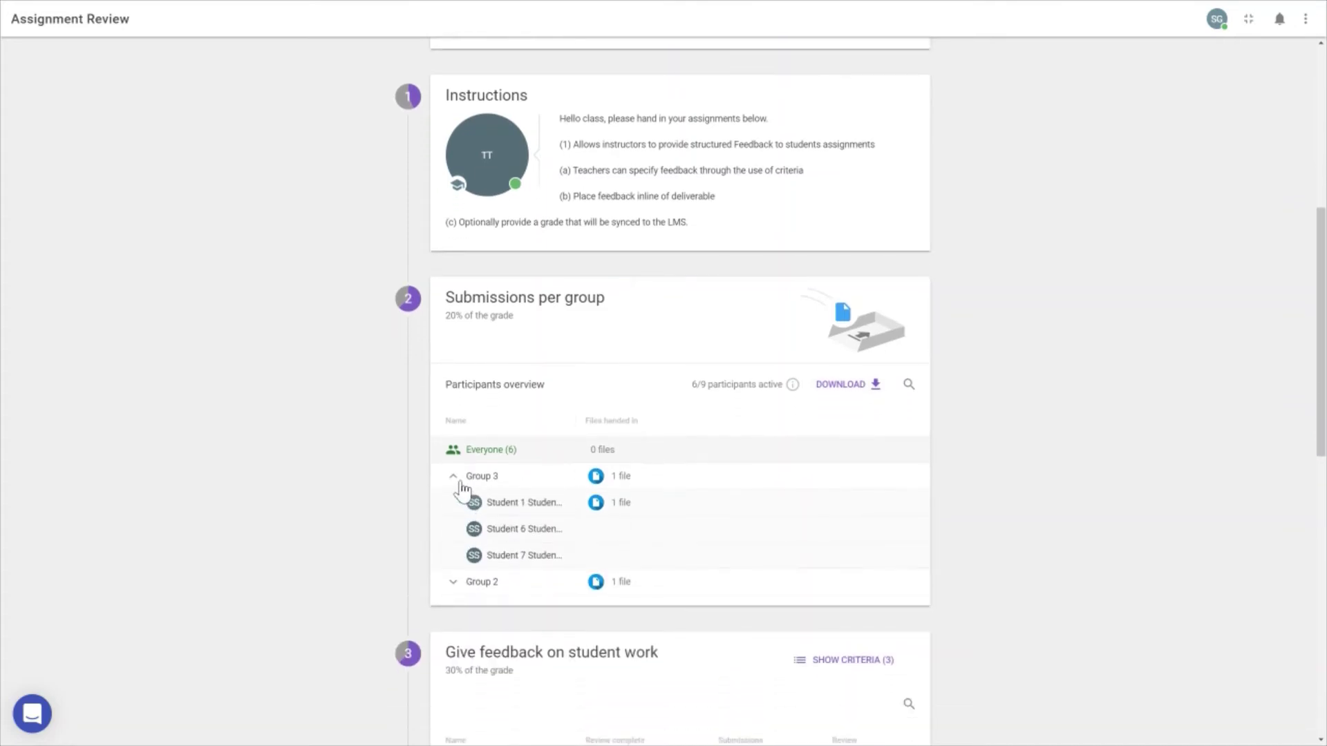
click(461, 484)
scroll(507, 491, down, 4)
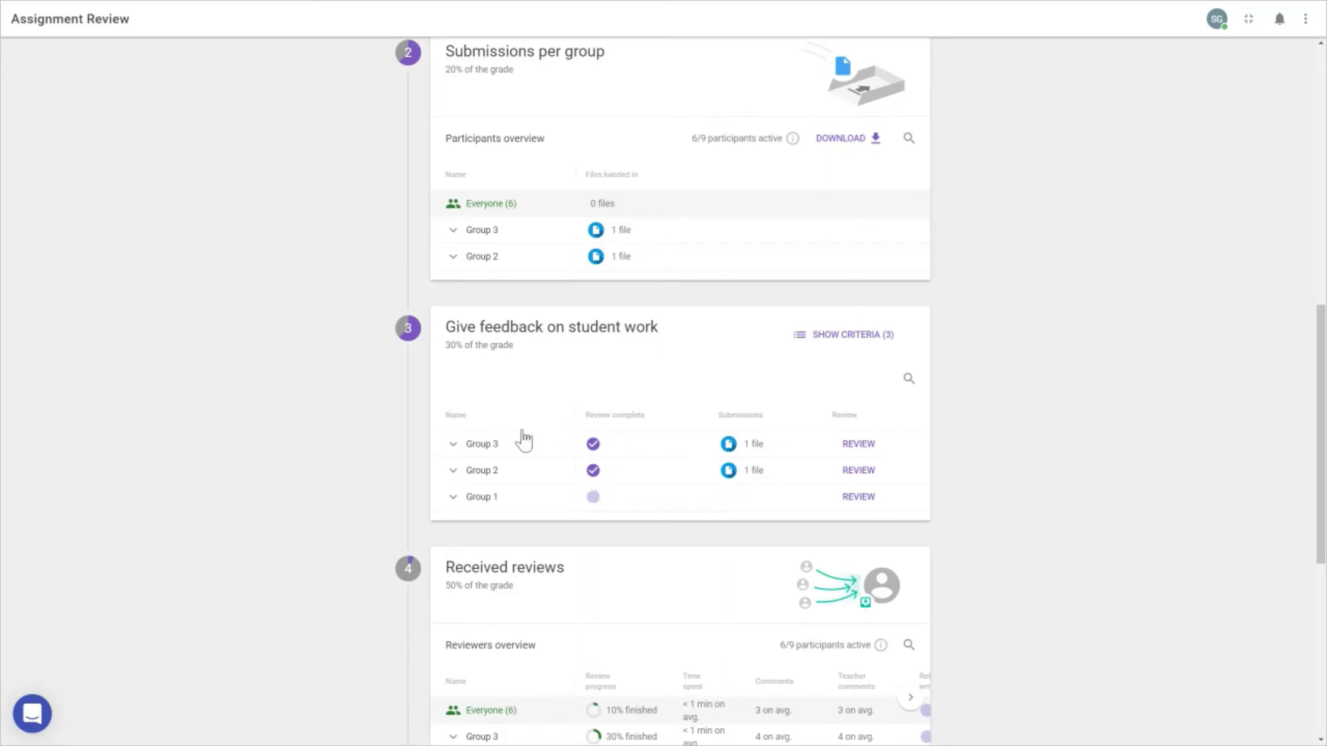
Open Group 3's submission, select the title and write 'in this part I noticed XYZ'.
click(857, 450)
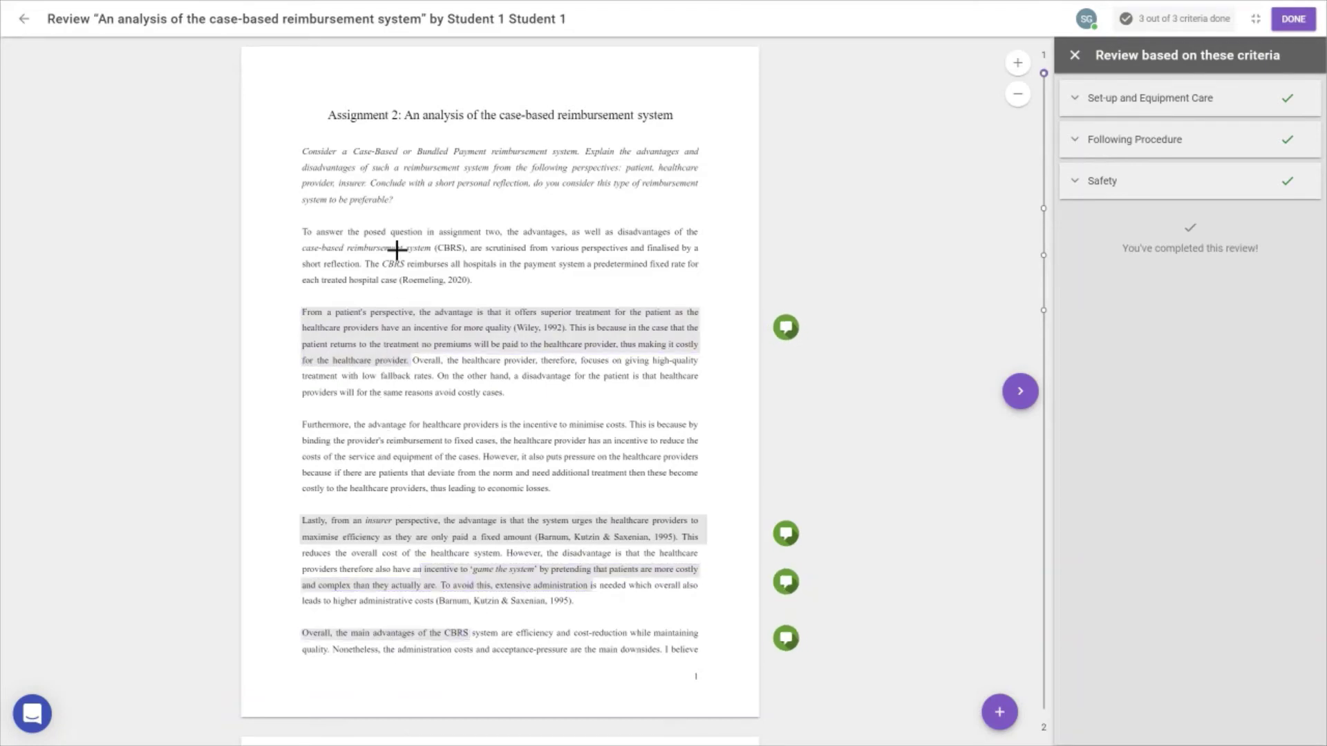
mouse_move(330, 116)
mouse_down()
mouse_move(554, 128)
mouse_move(678, 116)
mouse_move(669, 130)
mouse_up()
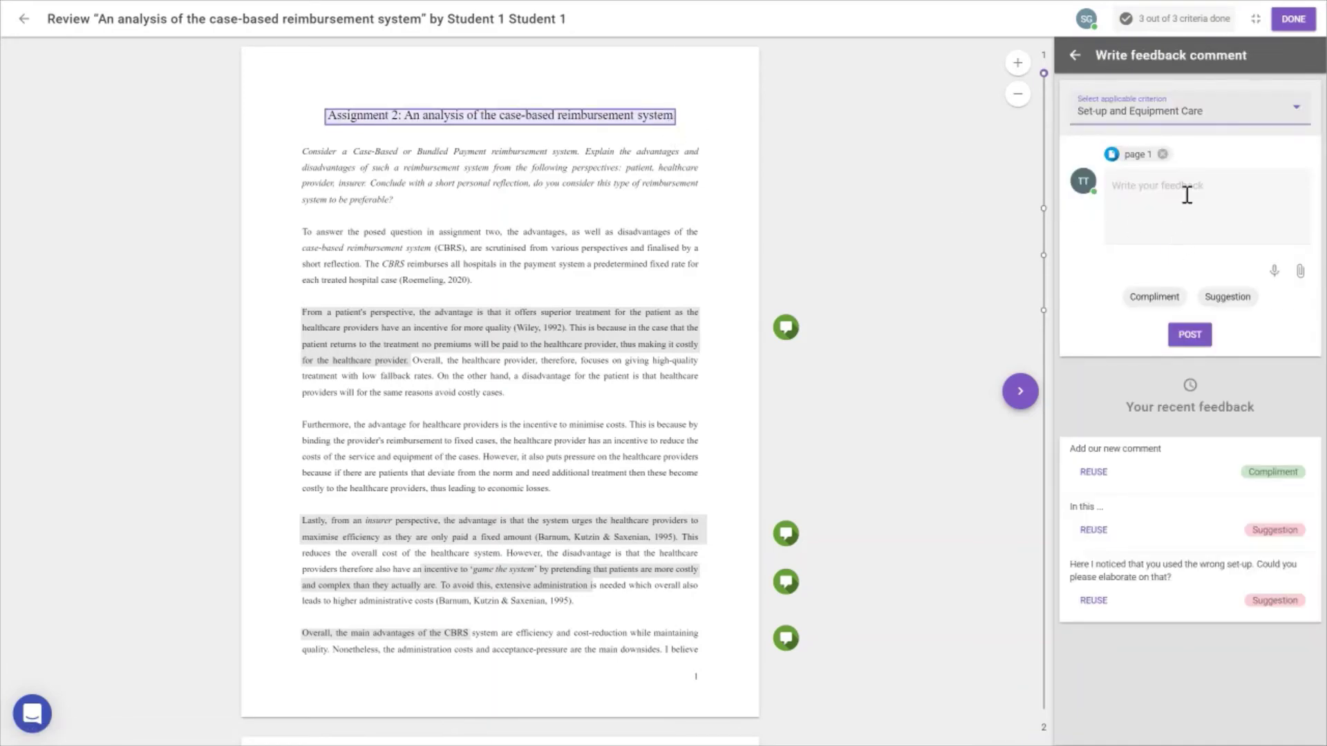
click(1140, 191)
text(in this part I noticed XYZ)
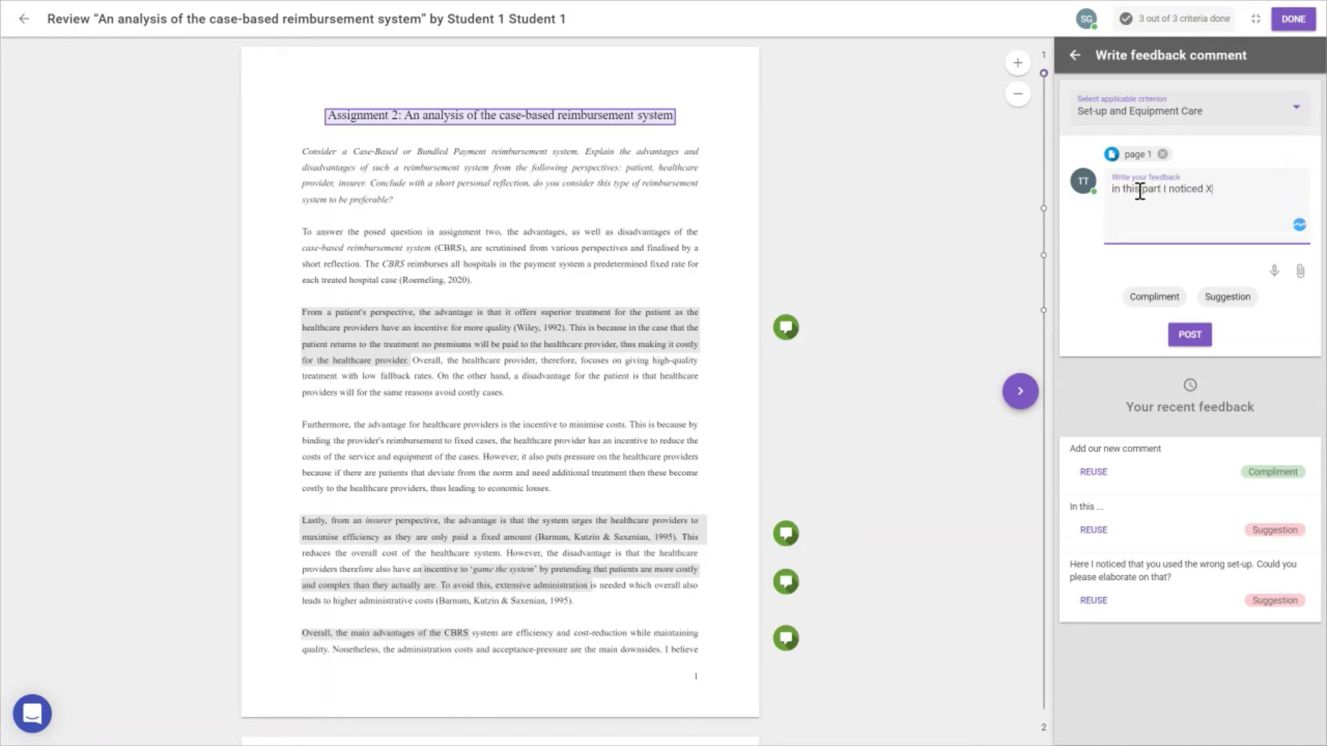
File the comment under Following Procedure as a Compliment and post it.
click(1246, 119)
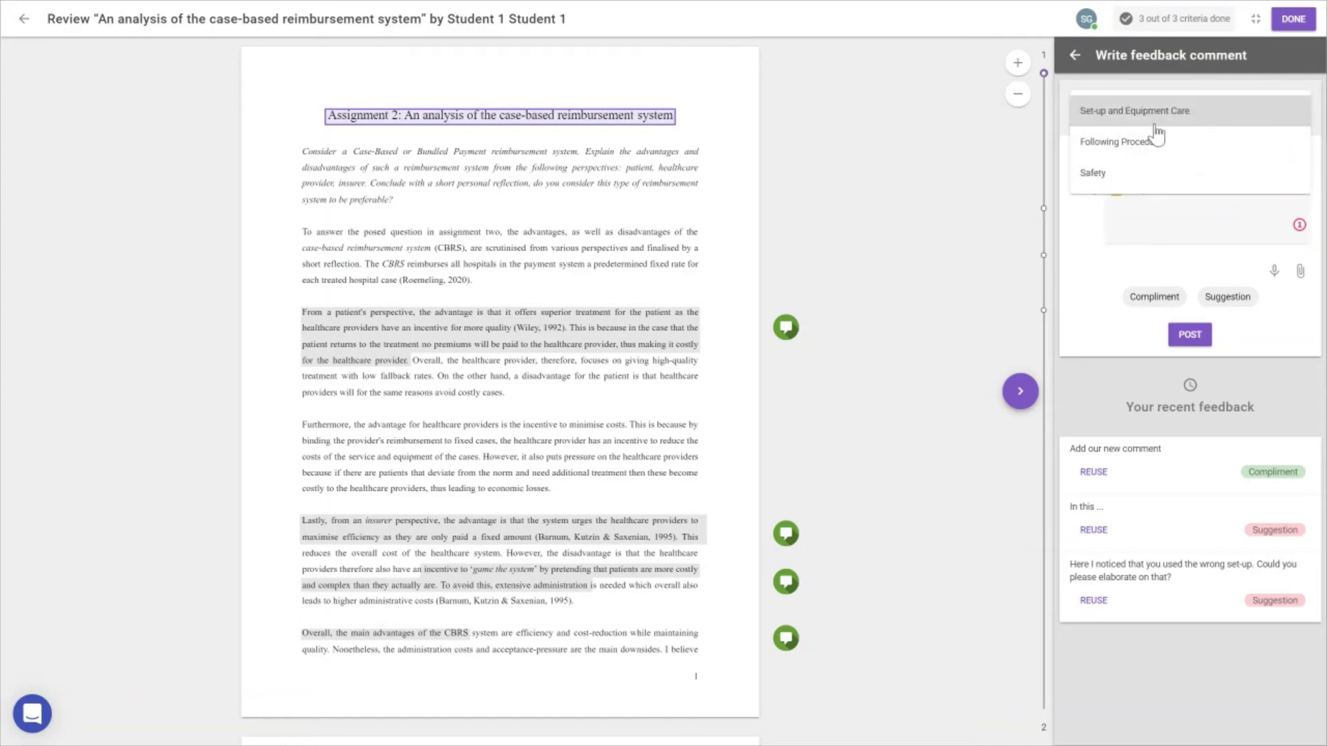
click(1133, 154)
click(1163, 327)
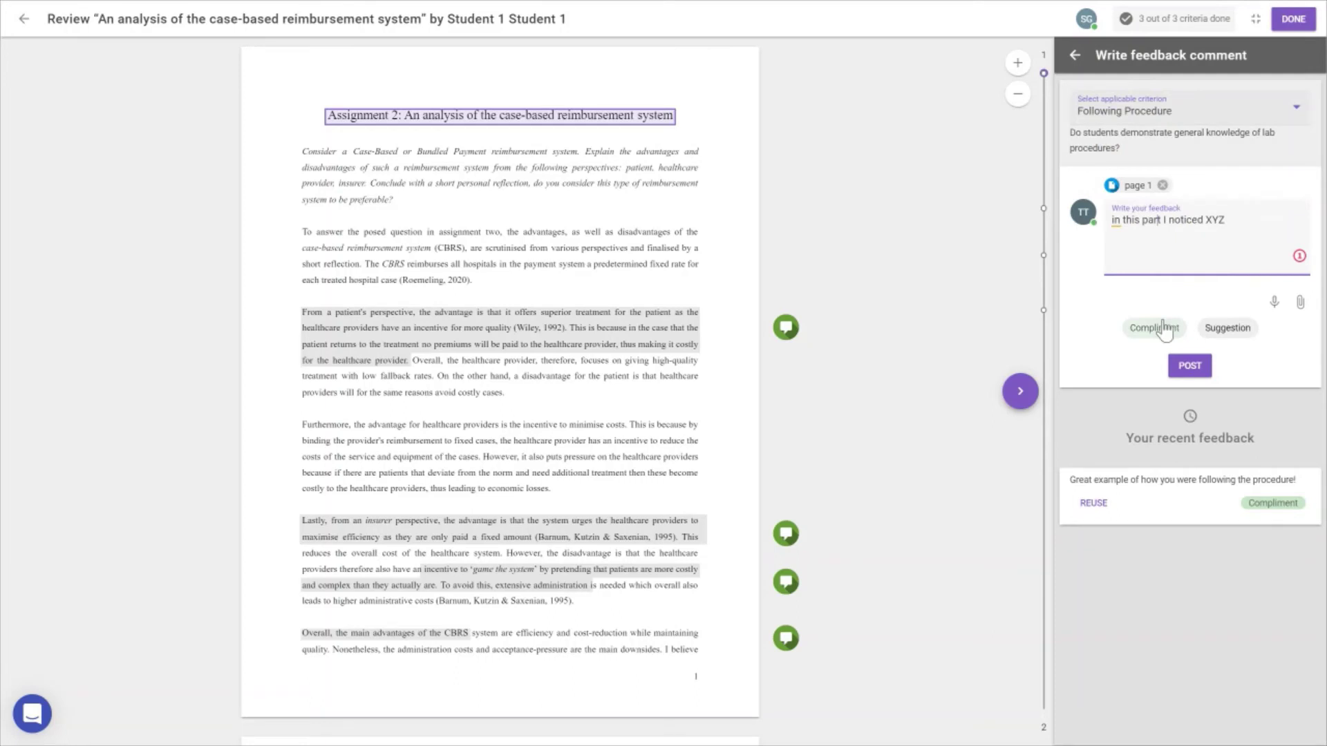
click(1178, 370)
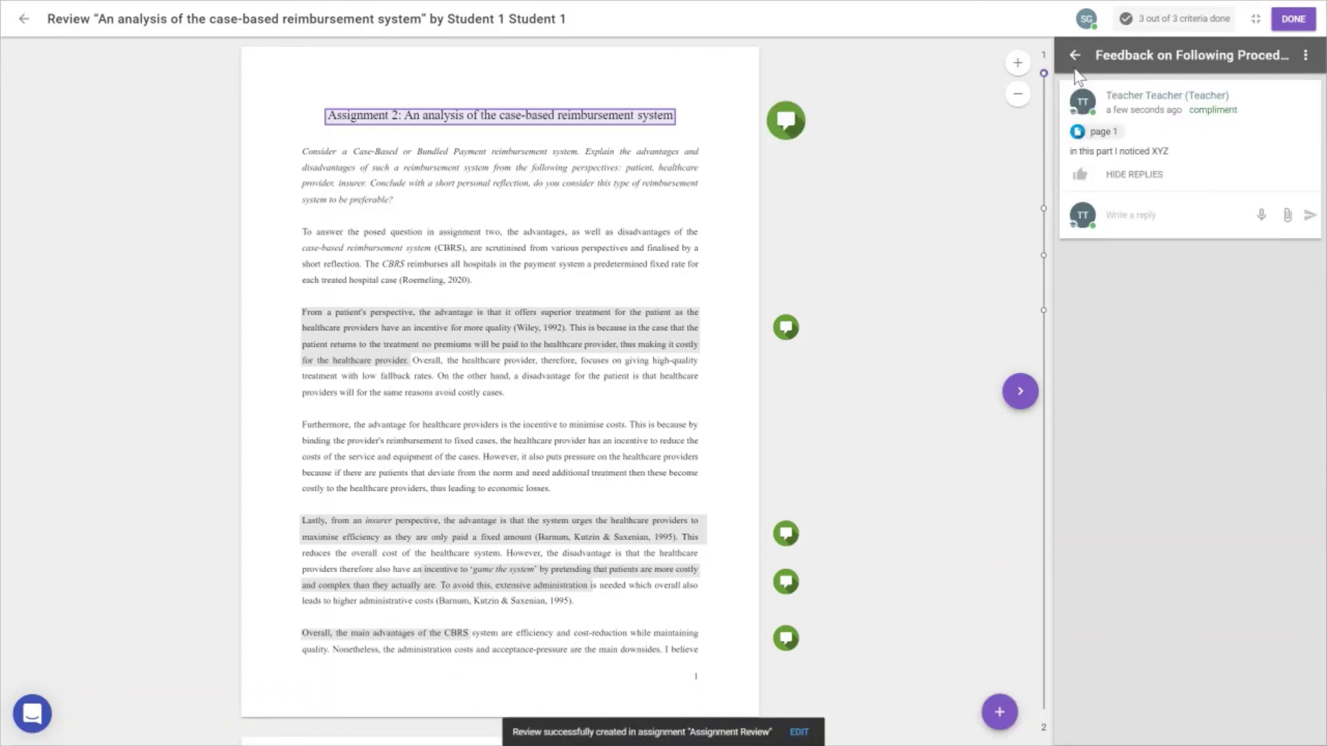
Expand all three criteria and switch Set-up and Equipment Care to Needs Improvement and back to Good.
click(1075, 56)
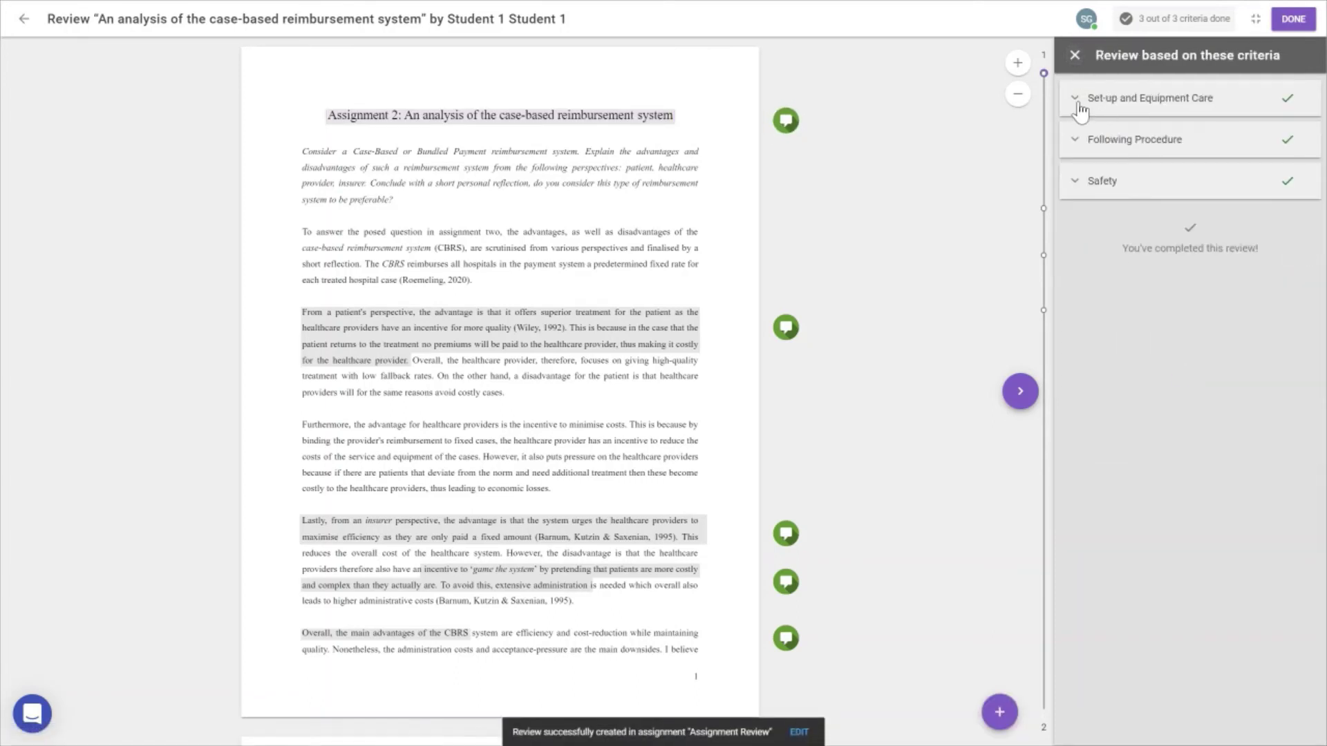
click(1077, 101)
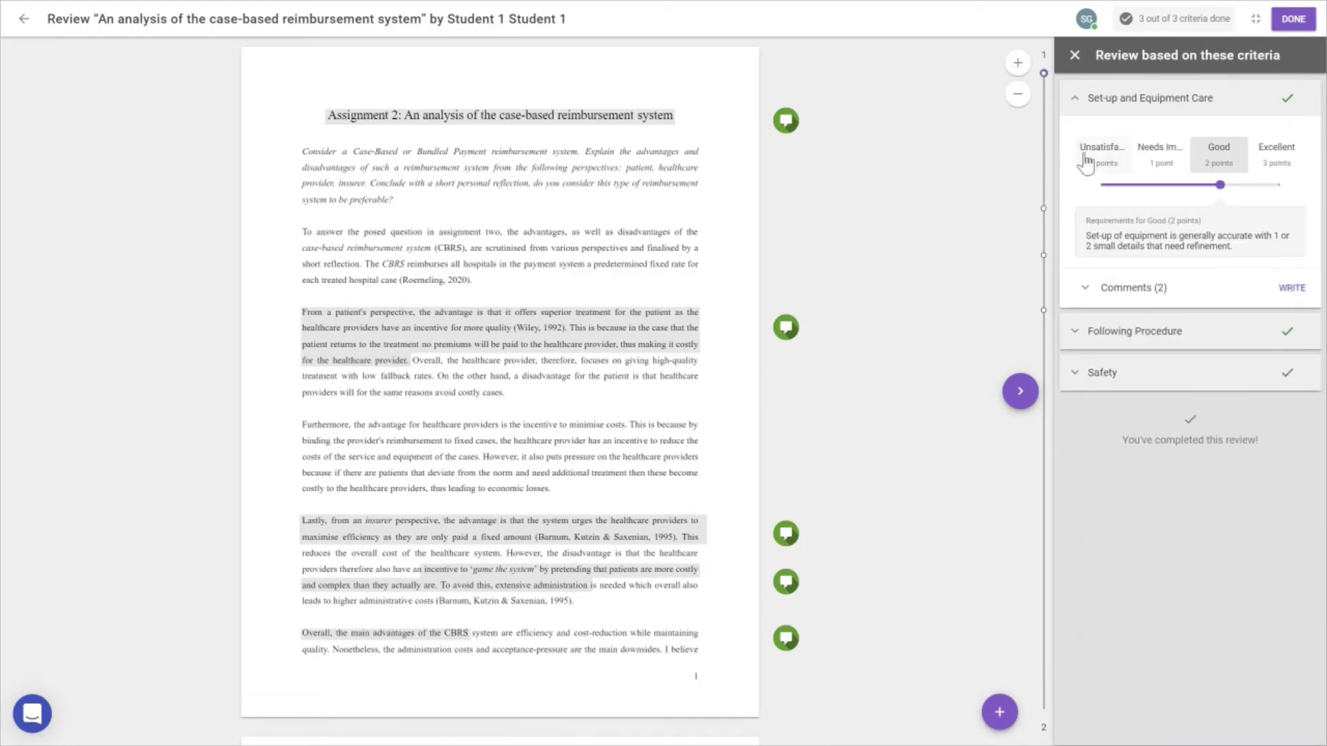
click(1076, 333)
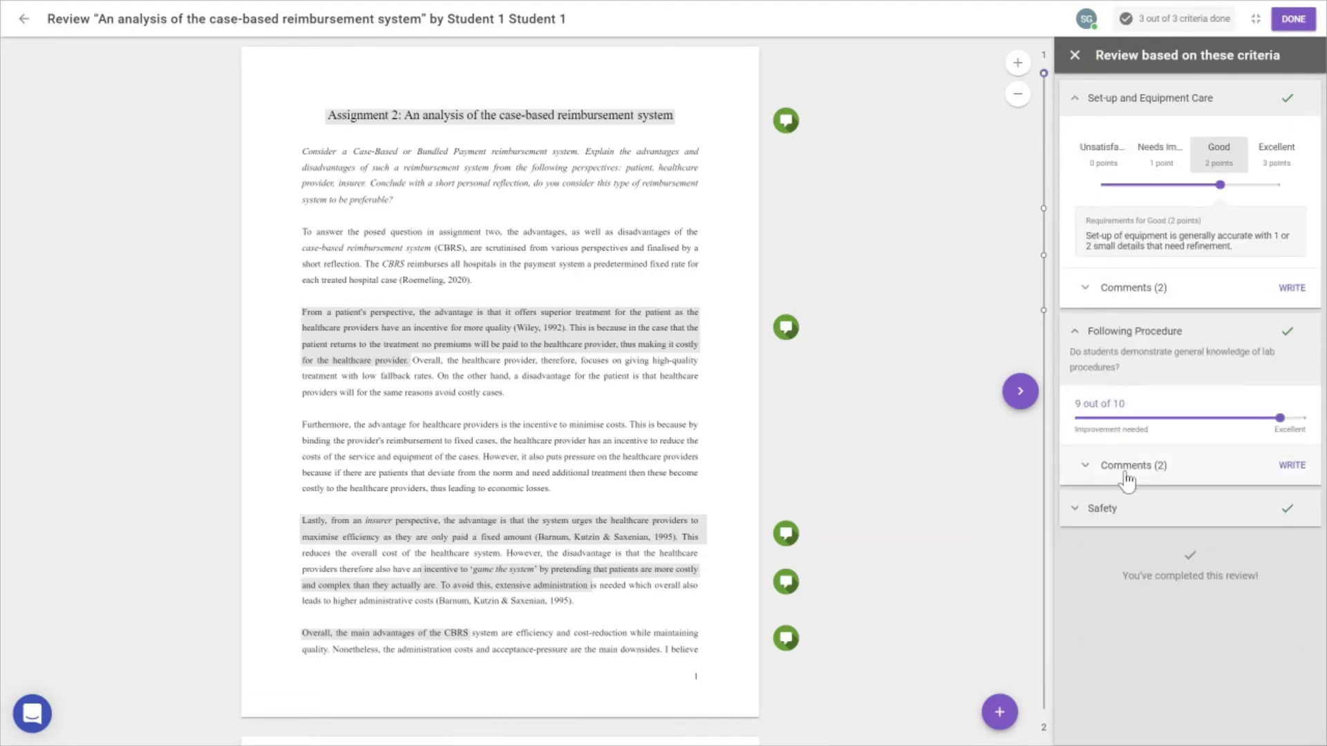
click(1079, 520)
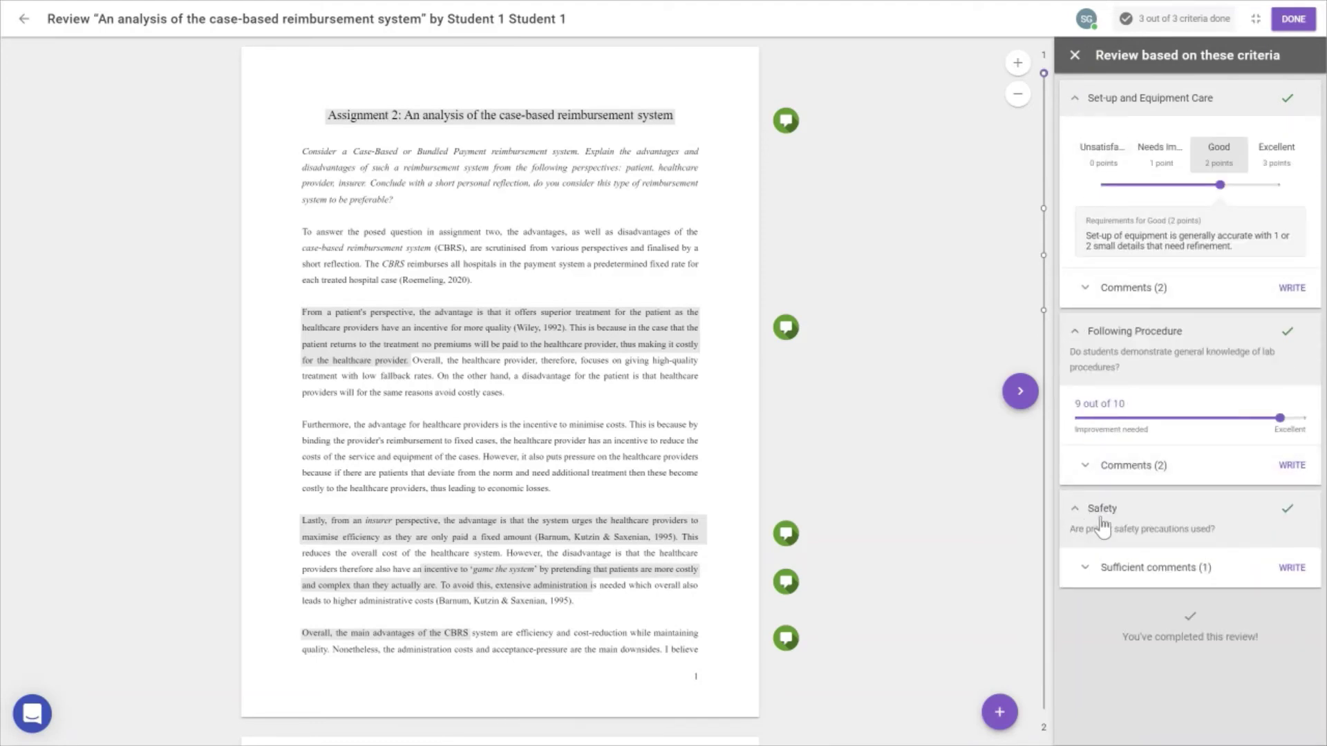
click(1150, 164)
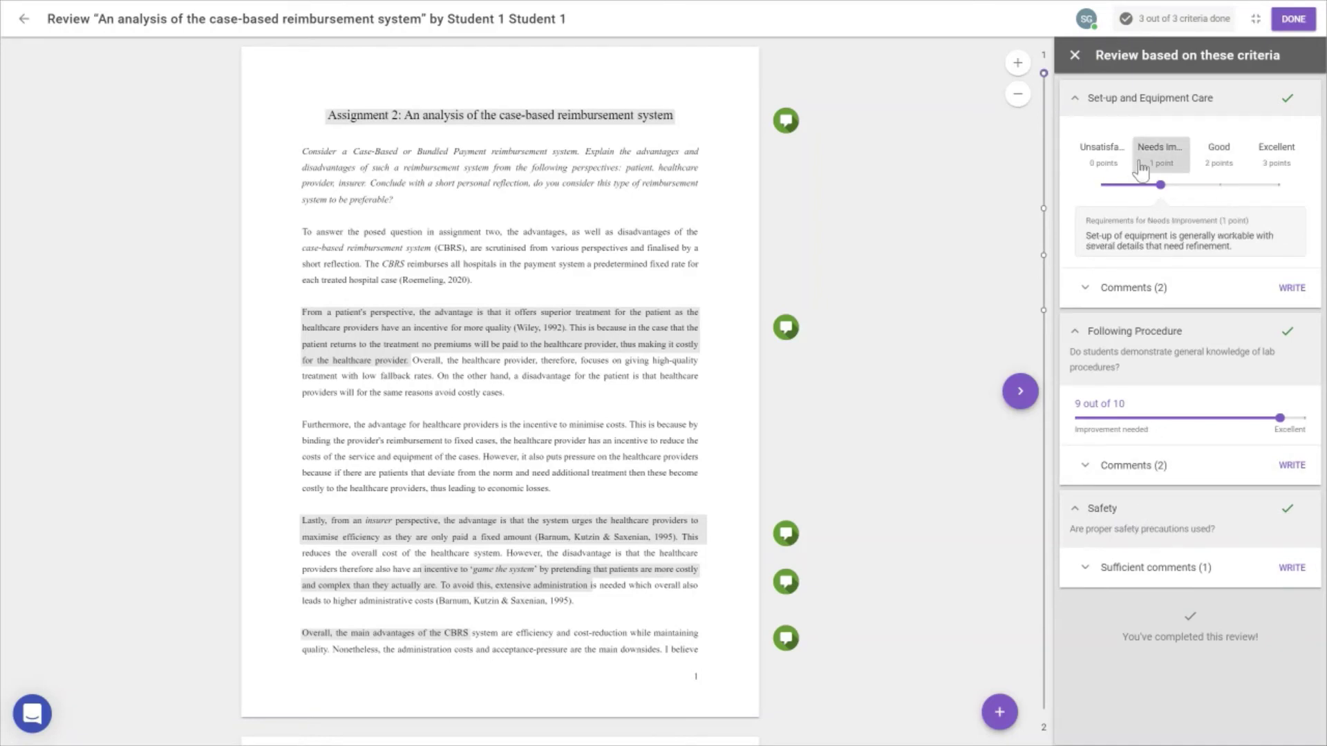
click(1208, 161)
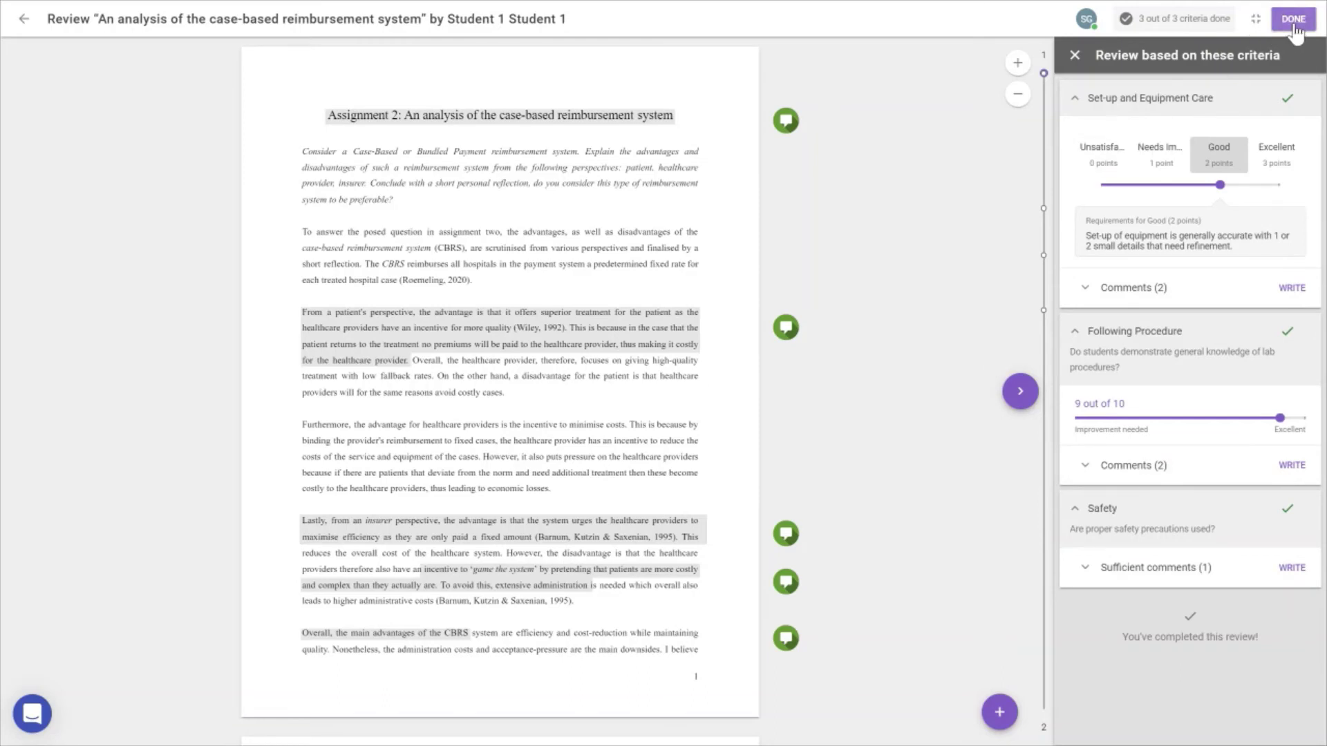
Finish the review and go down to the overview's Received reviews section.
click(1294, 27)
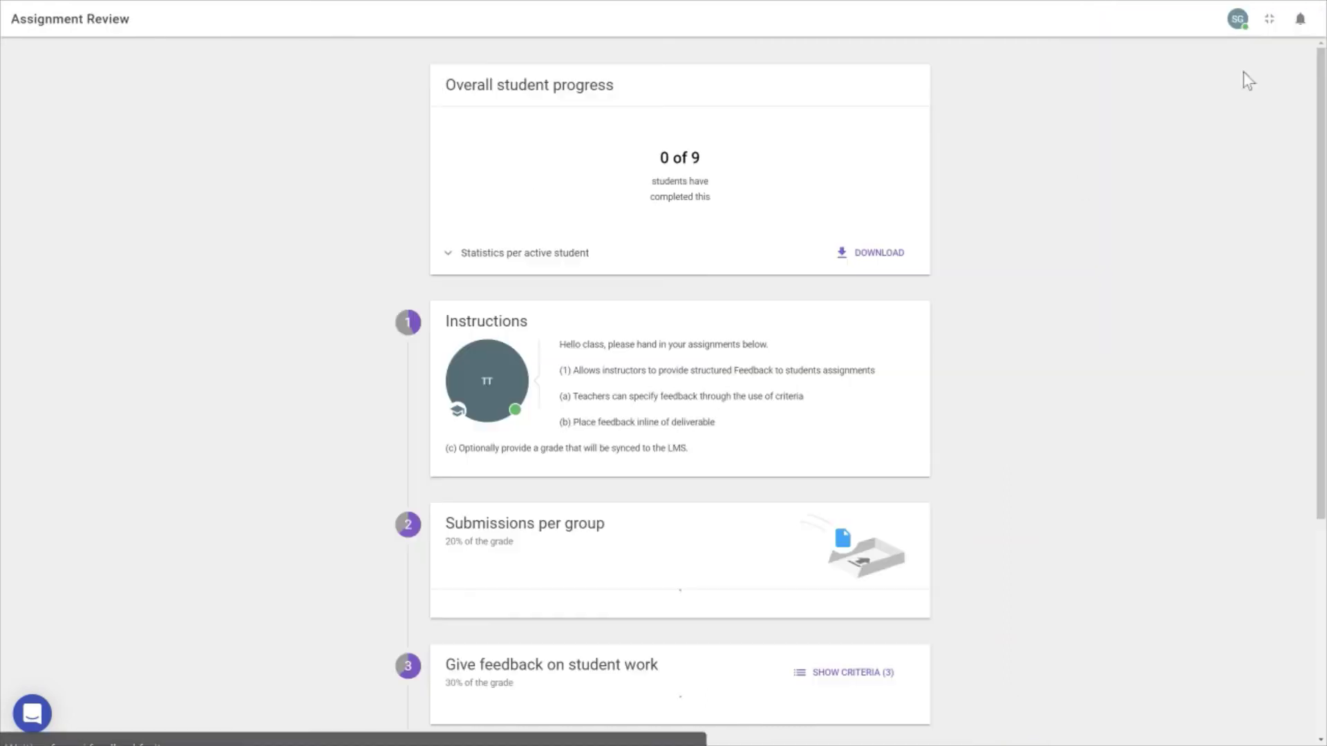
scroll(851, 338, down, 5)
scroll(847, 343, down, 5)
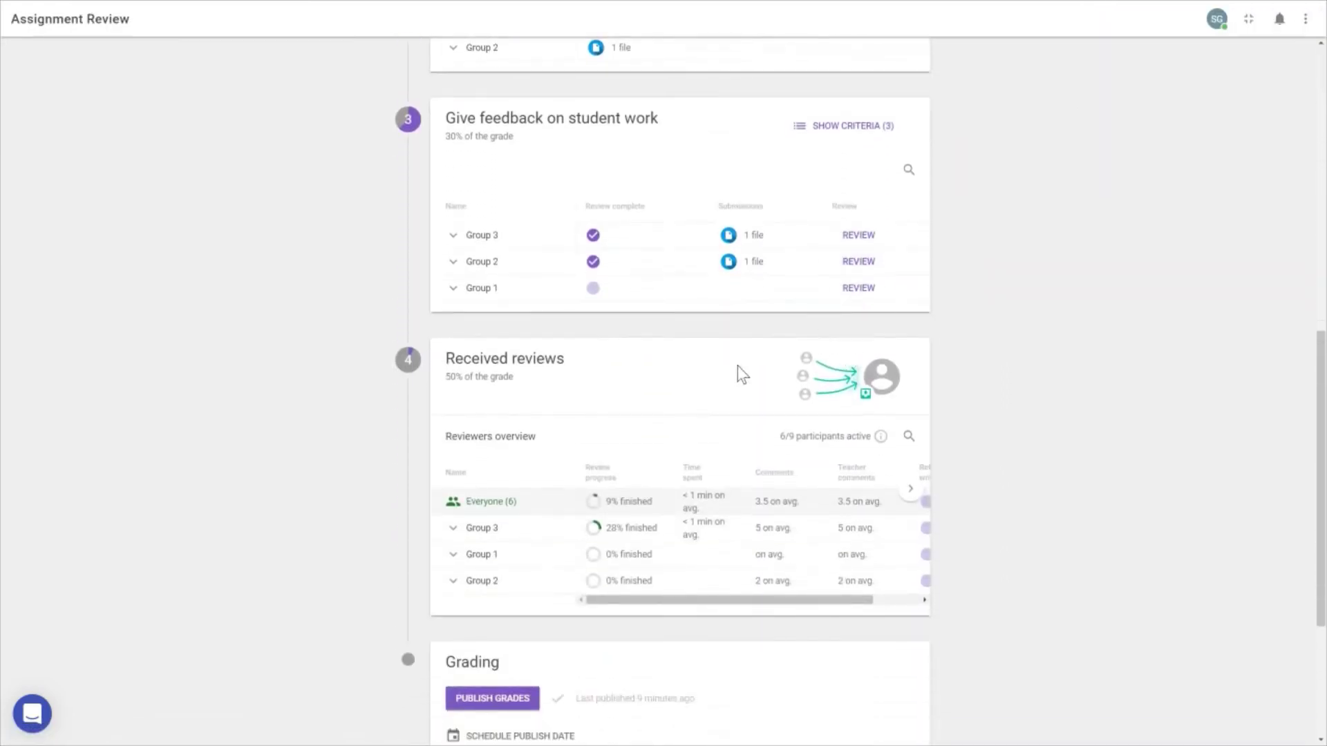
Expand Group 3 to show one student 85% finished with a reflection written.
click(455, 530)
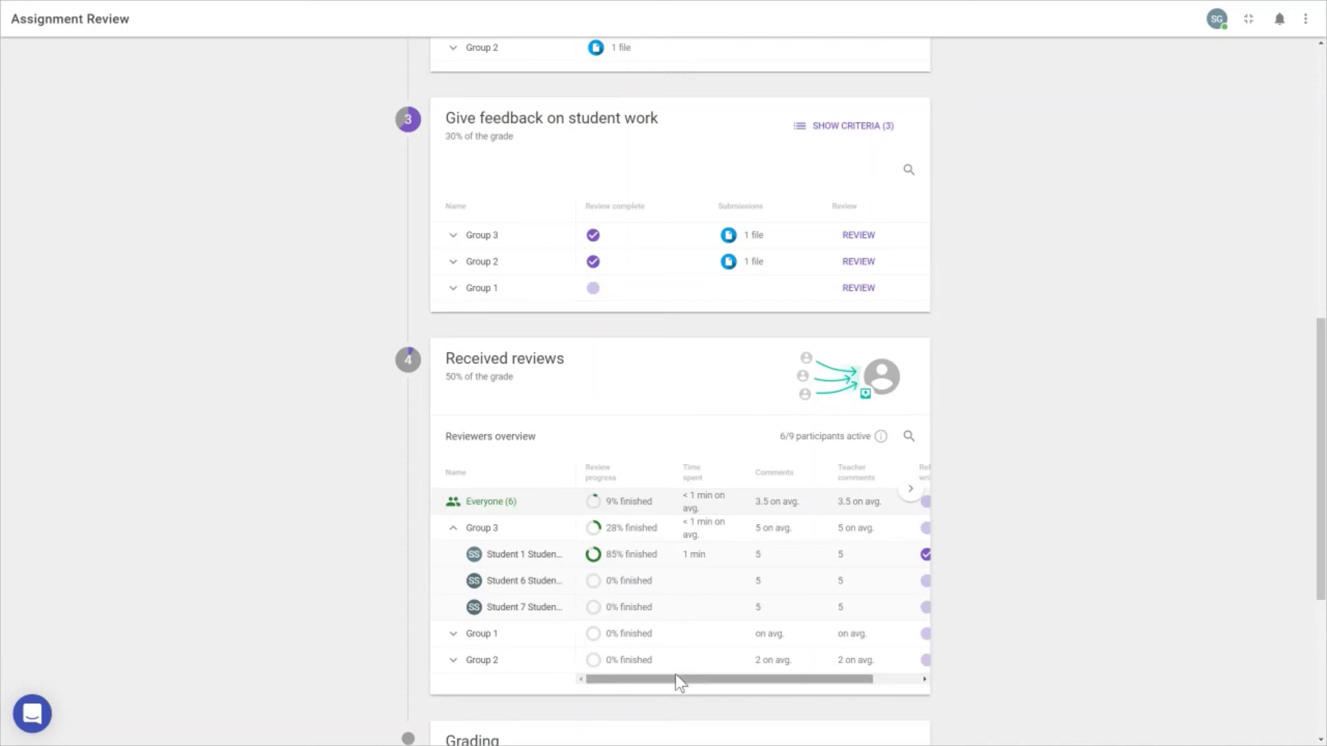
drag(675, 678, 778, 686)
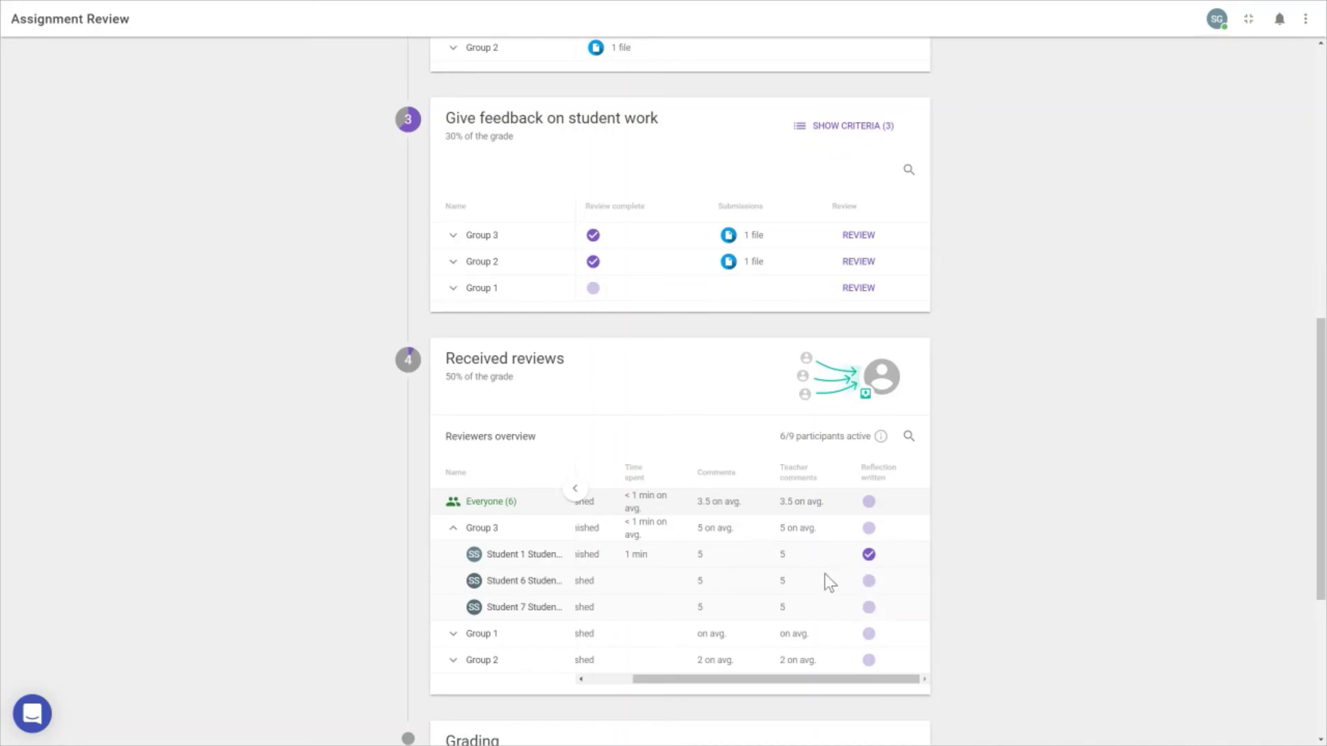
scroll(882, 606, down, 2)
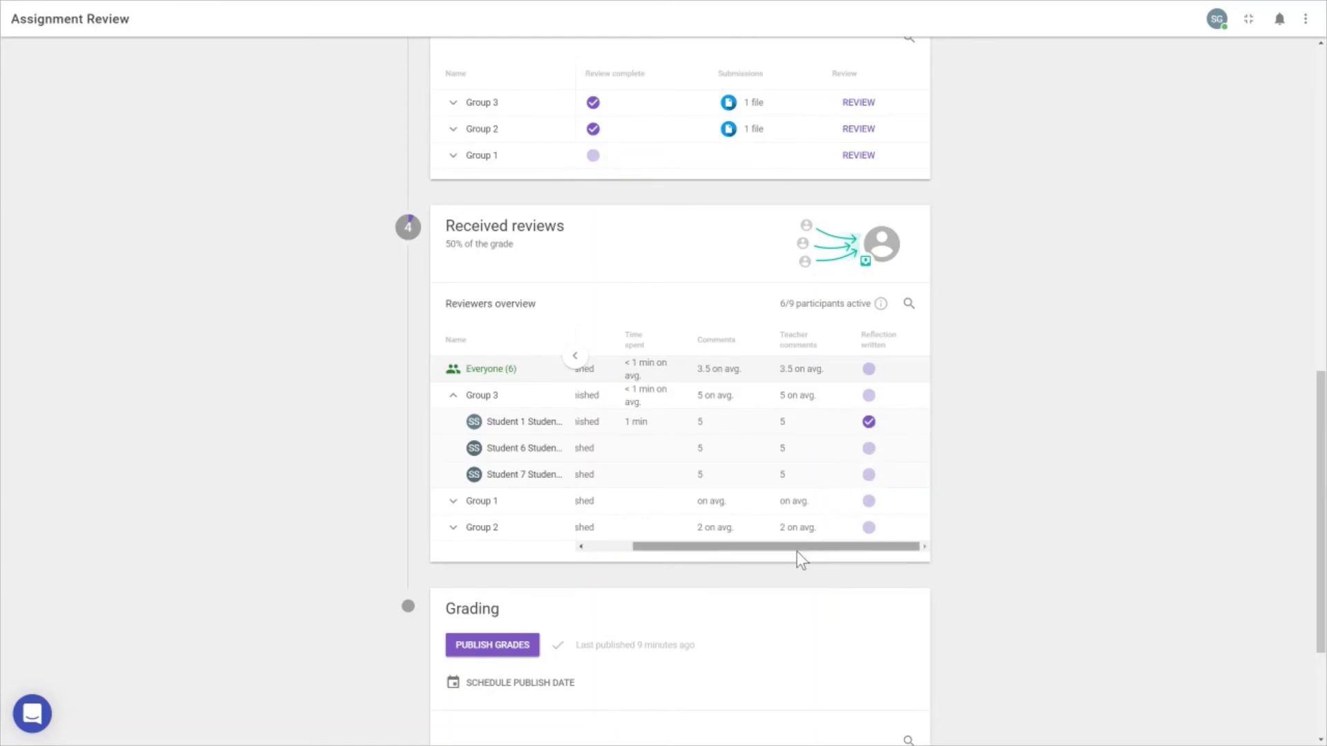
drag(797, 550, 747, 557)
Publish the grades to students.
scroll(707, 560, down, 2)
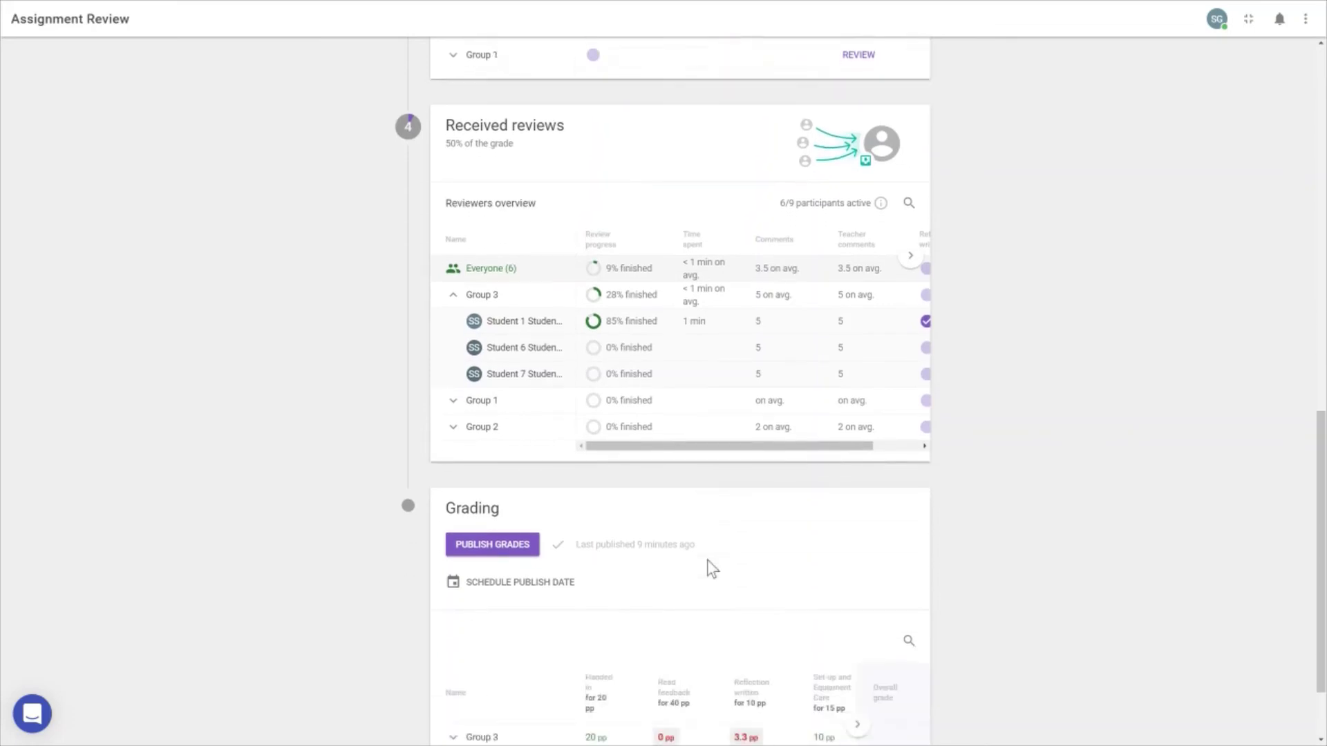
click(487, 517)
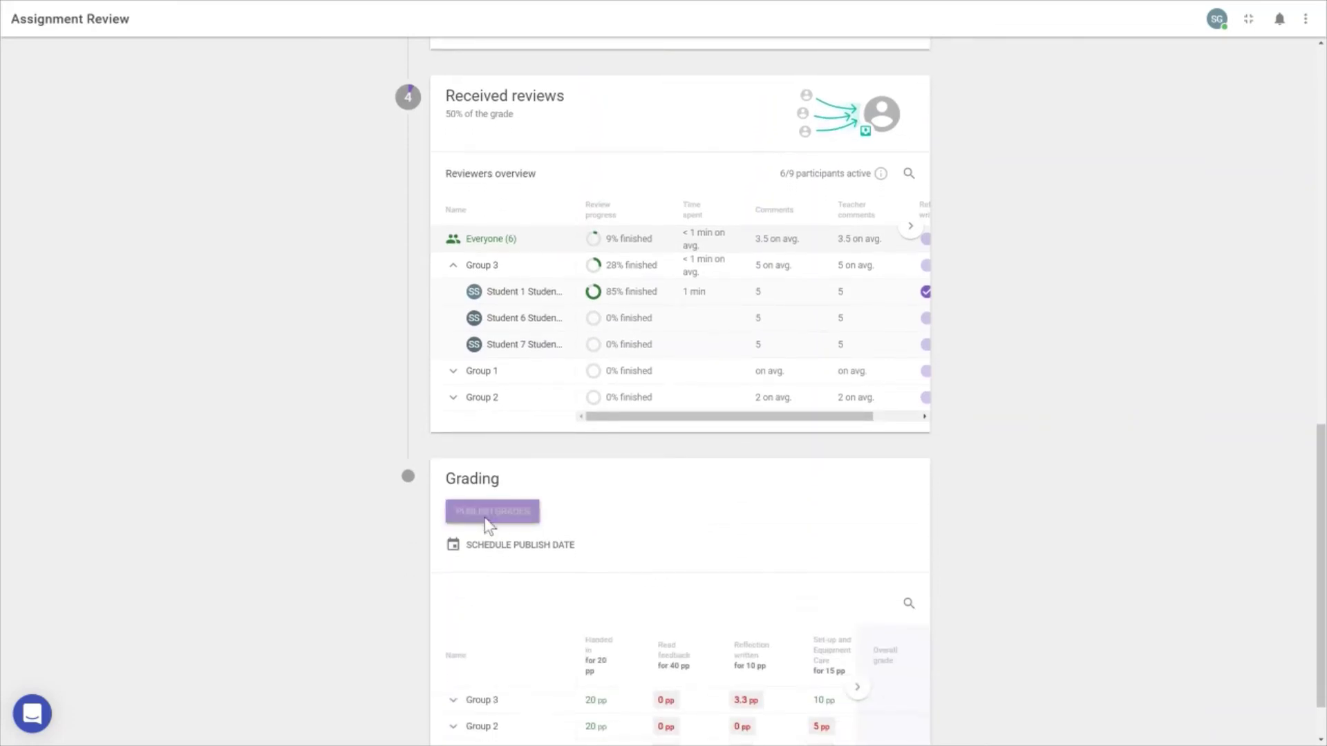
scroll(487, 526, down, 1)
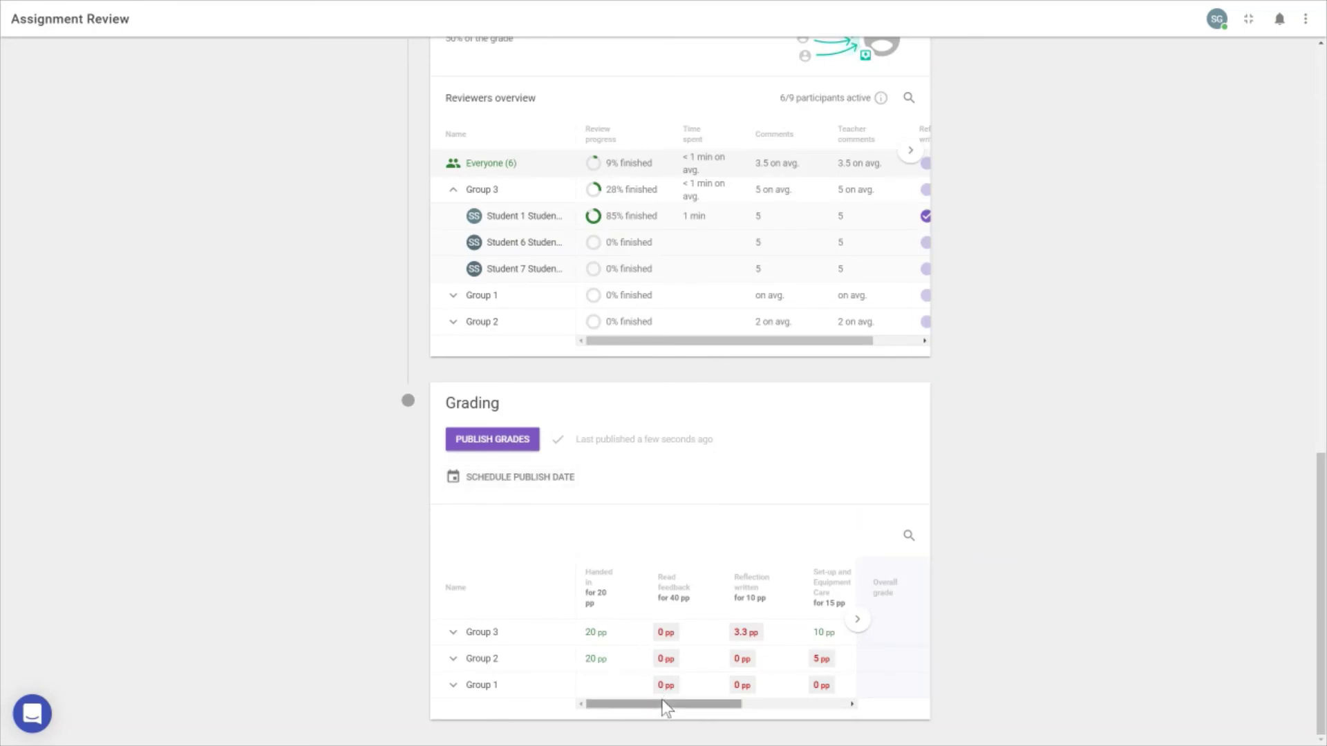
Expand Group 3 in the Grading table to show each student's grade, then return to the top.
drag(662, 704, 815, 703)
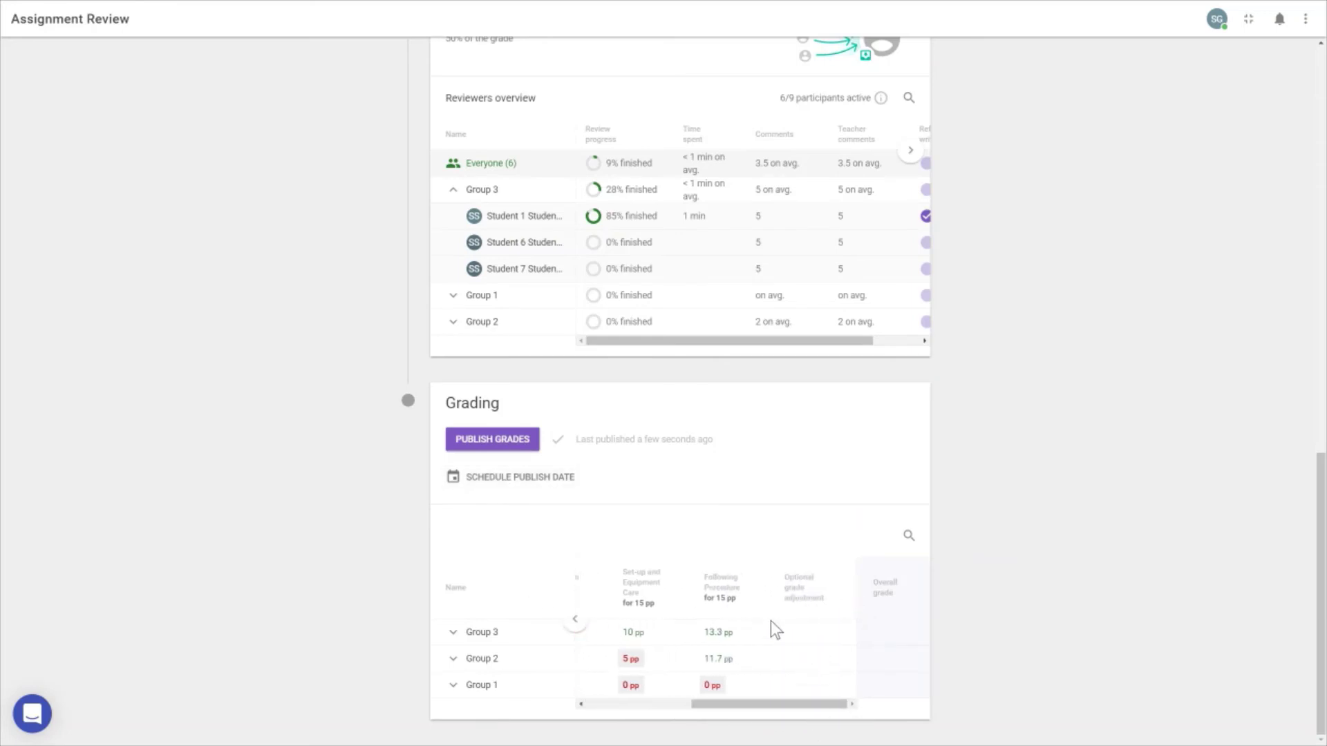
click(455, 632)
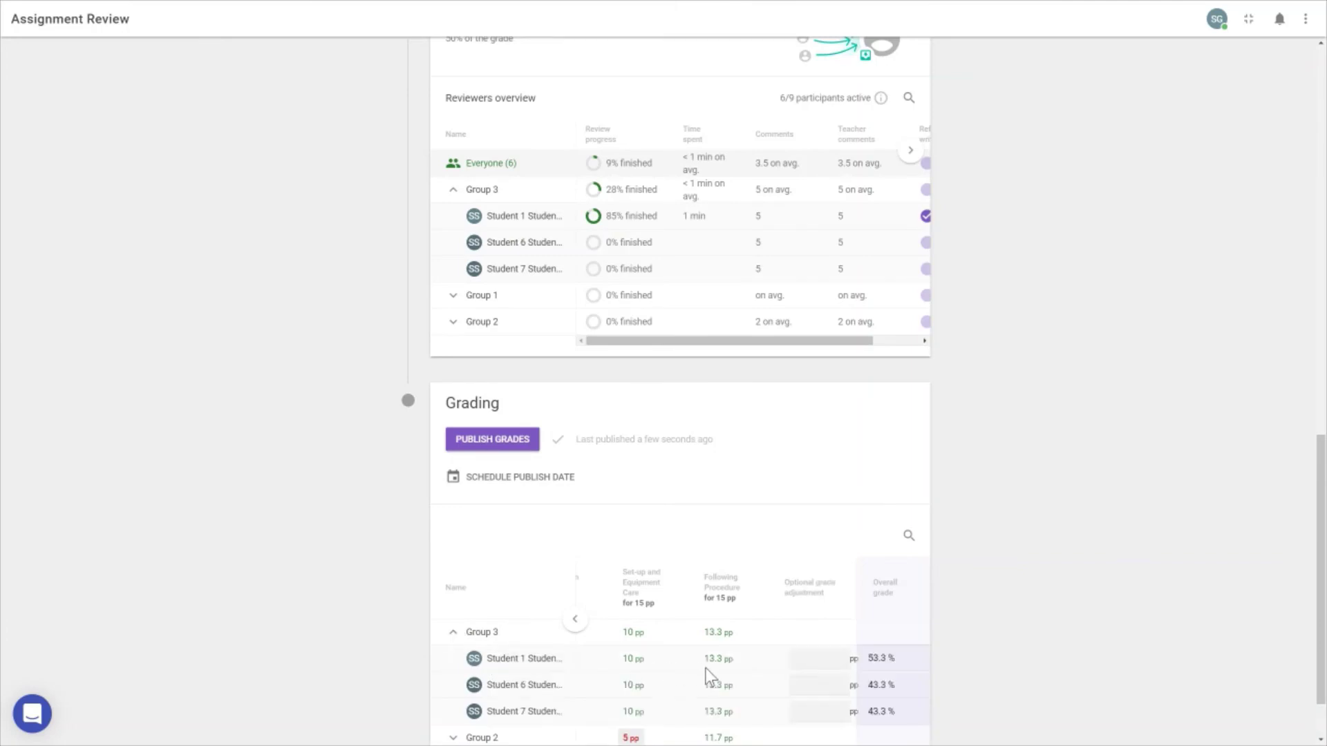
scroll(746, 643, down, 1)
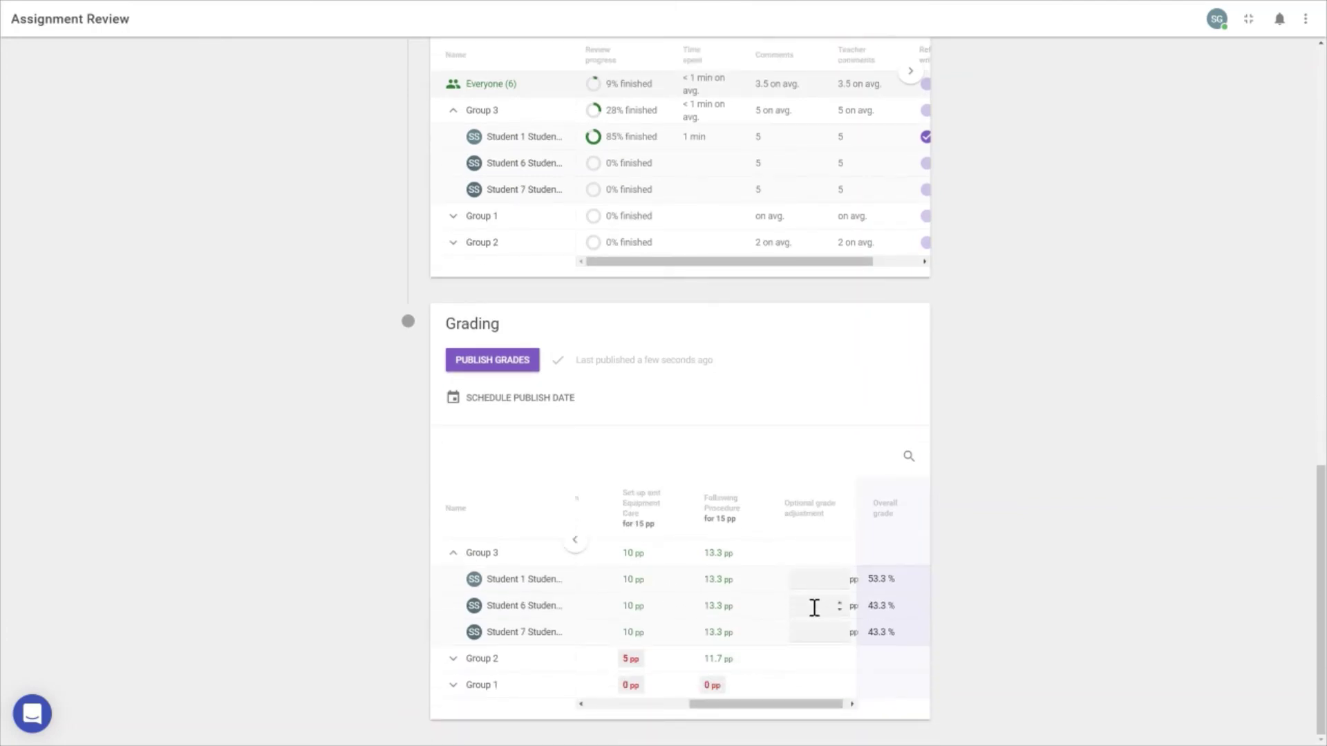
scroll(814, 608, up, 15)
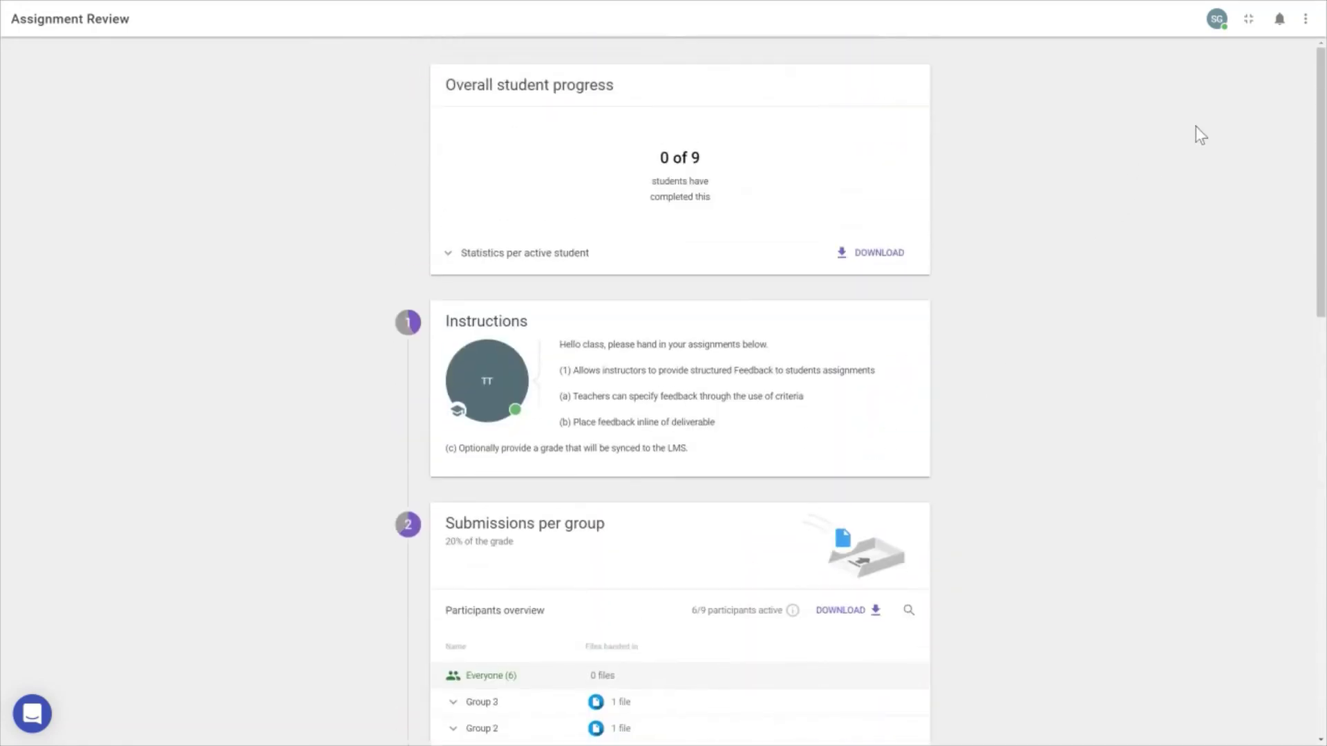
Open the assignment for editing and check the group collaboration options, leaving them unchanged.
click(1305, 19)
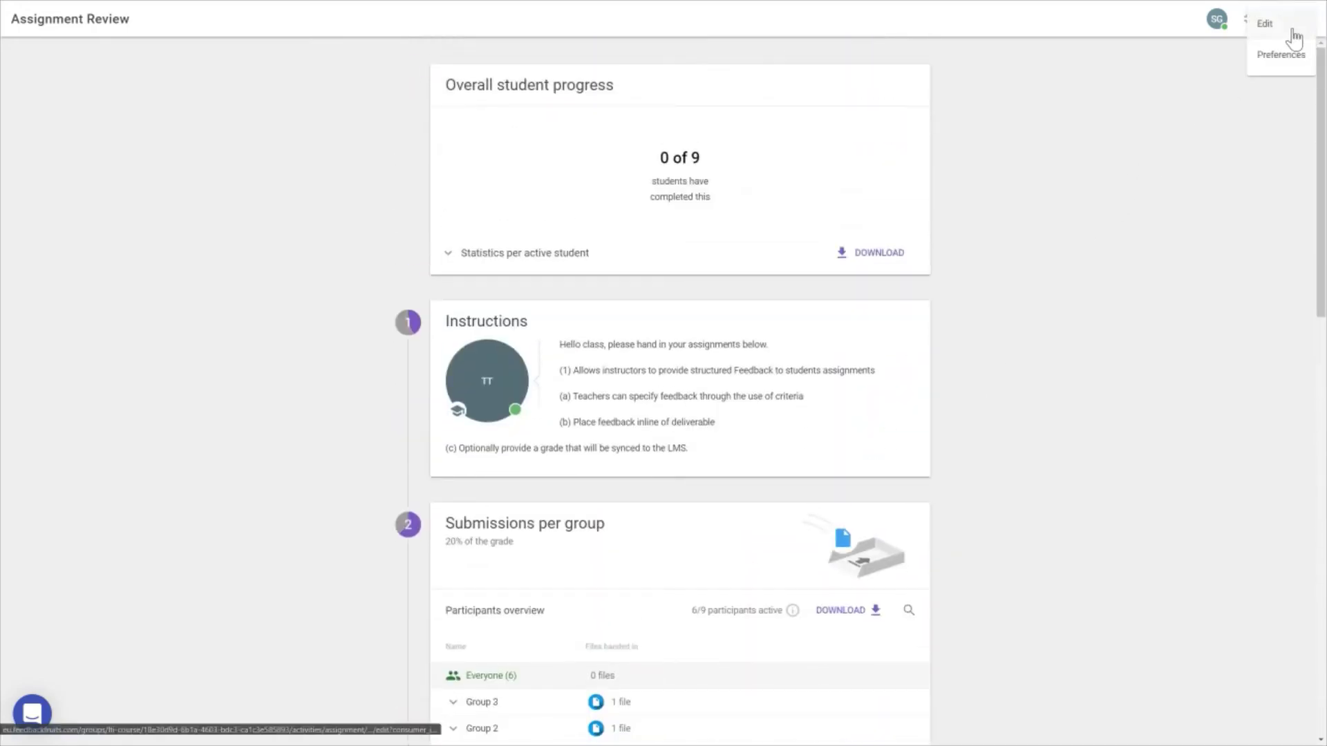
click(1288, 36)
click(711, 216)
click(897, 318)
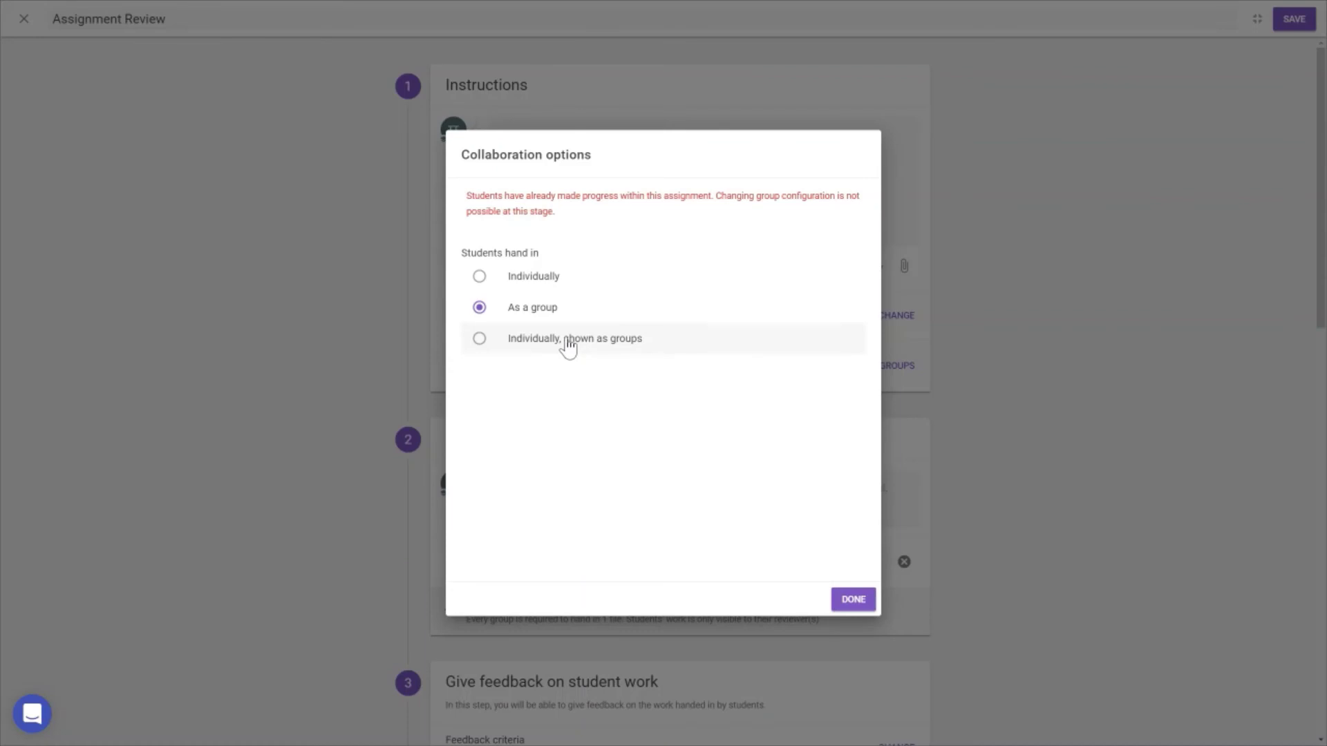
click(853, 600)
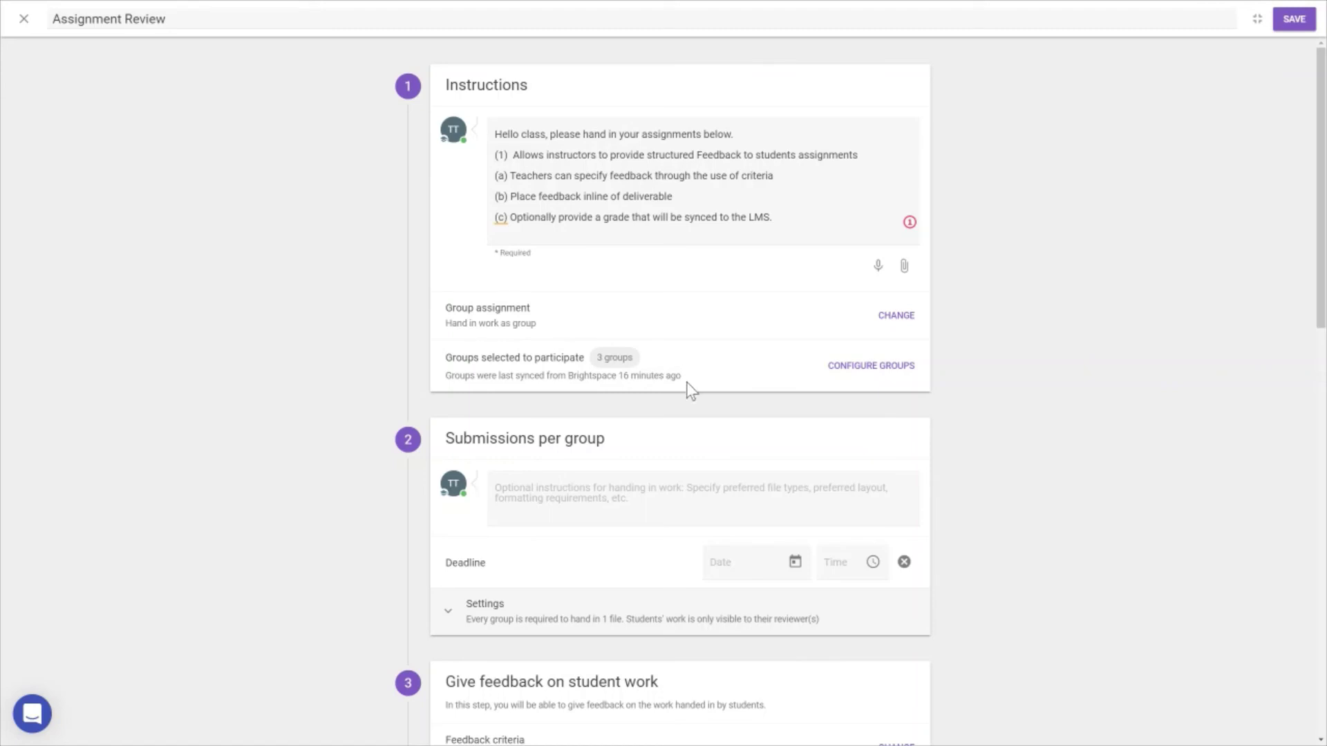
Expand the submission settings, showing each group must hand in at least 1 file.
scroll(674, 404, down, 1)
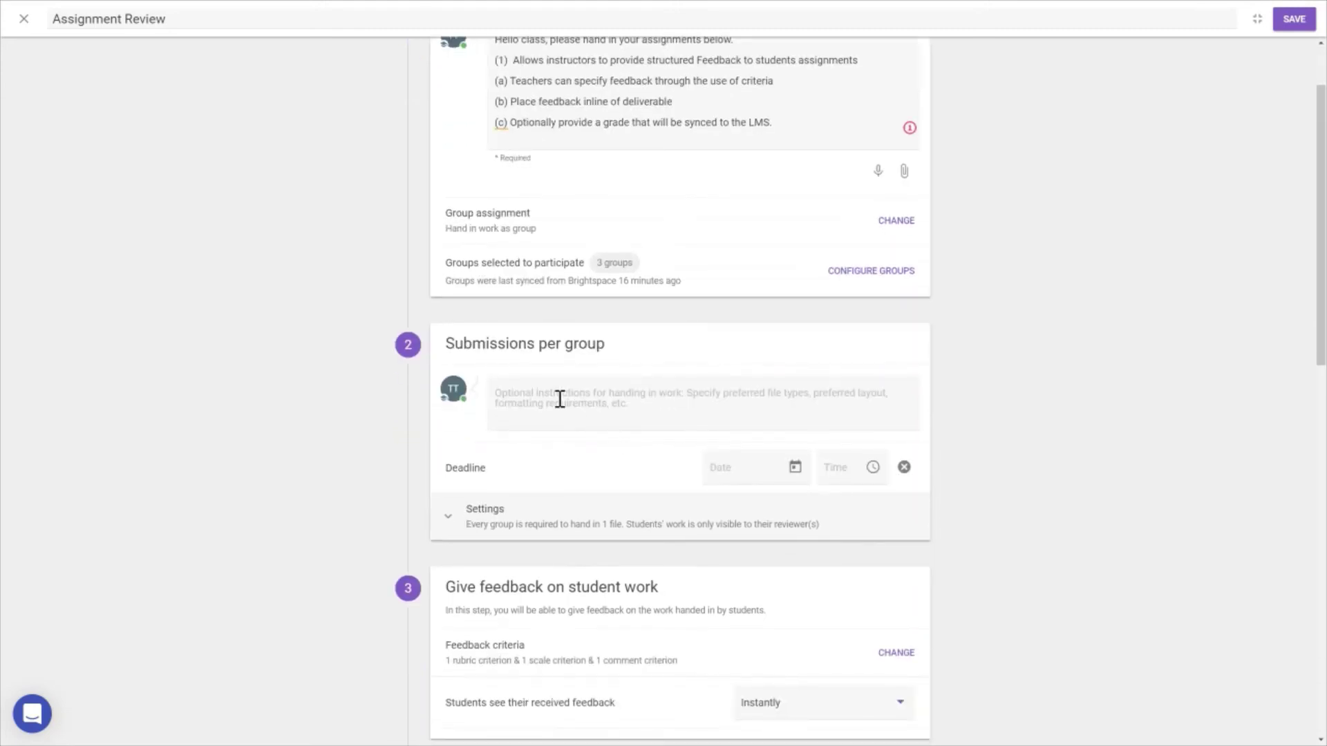
click(560, 399)
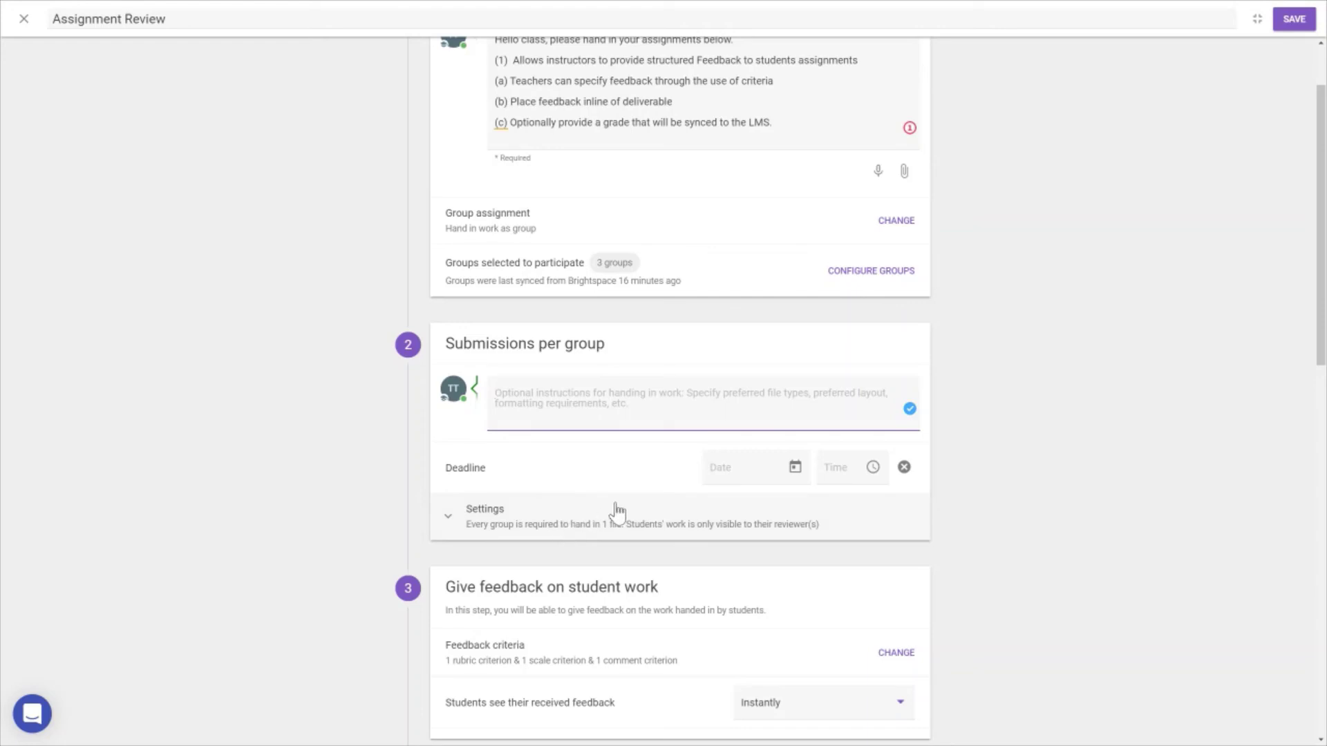
click(700, 526)
scroll(705, 557, down, 1)
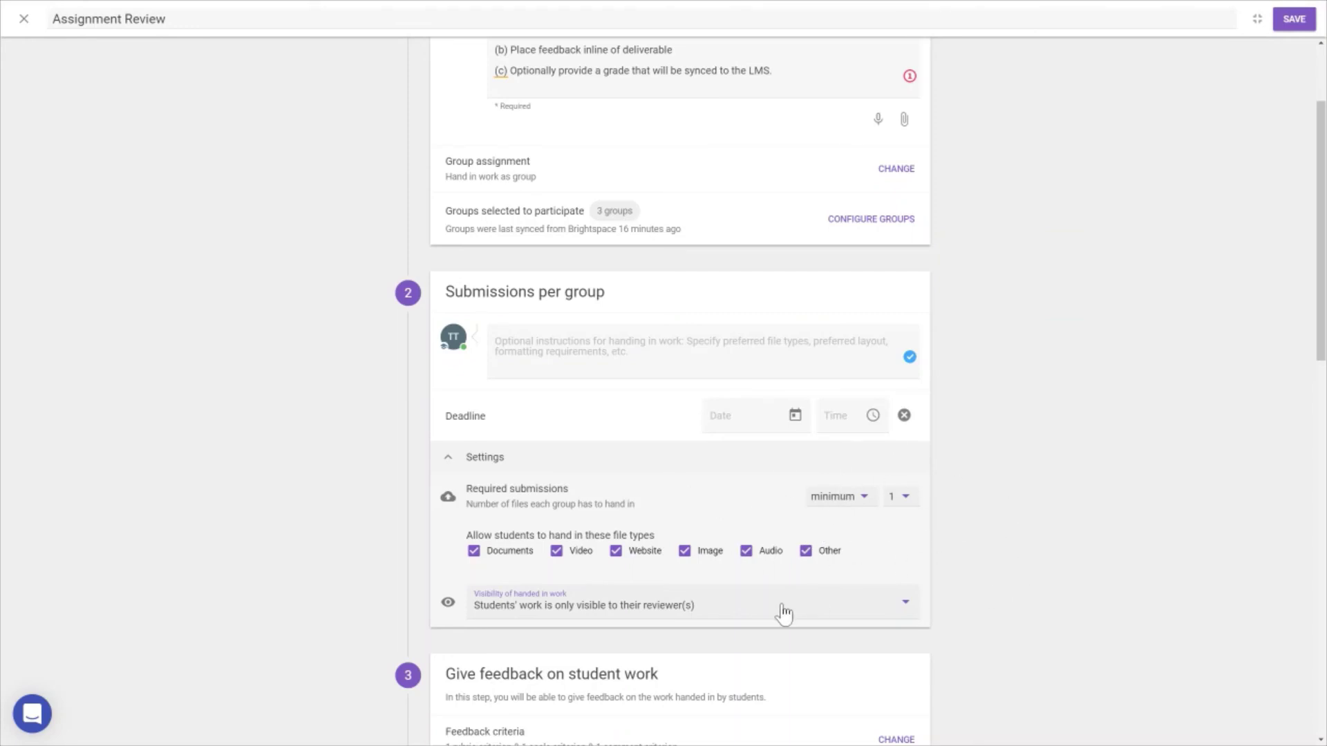
scroll(781, 610, down, 3)
scroll(798, 604, down, 1)
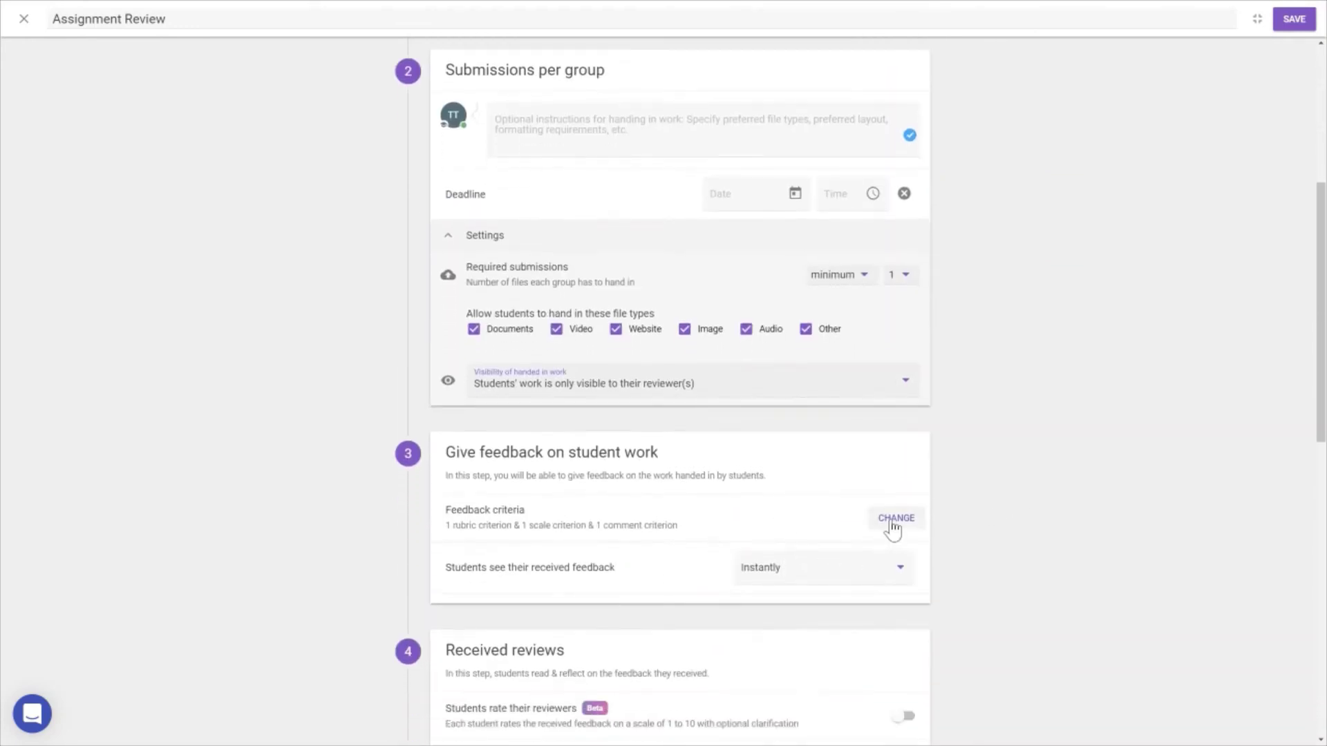
click(892, 528)
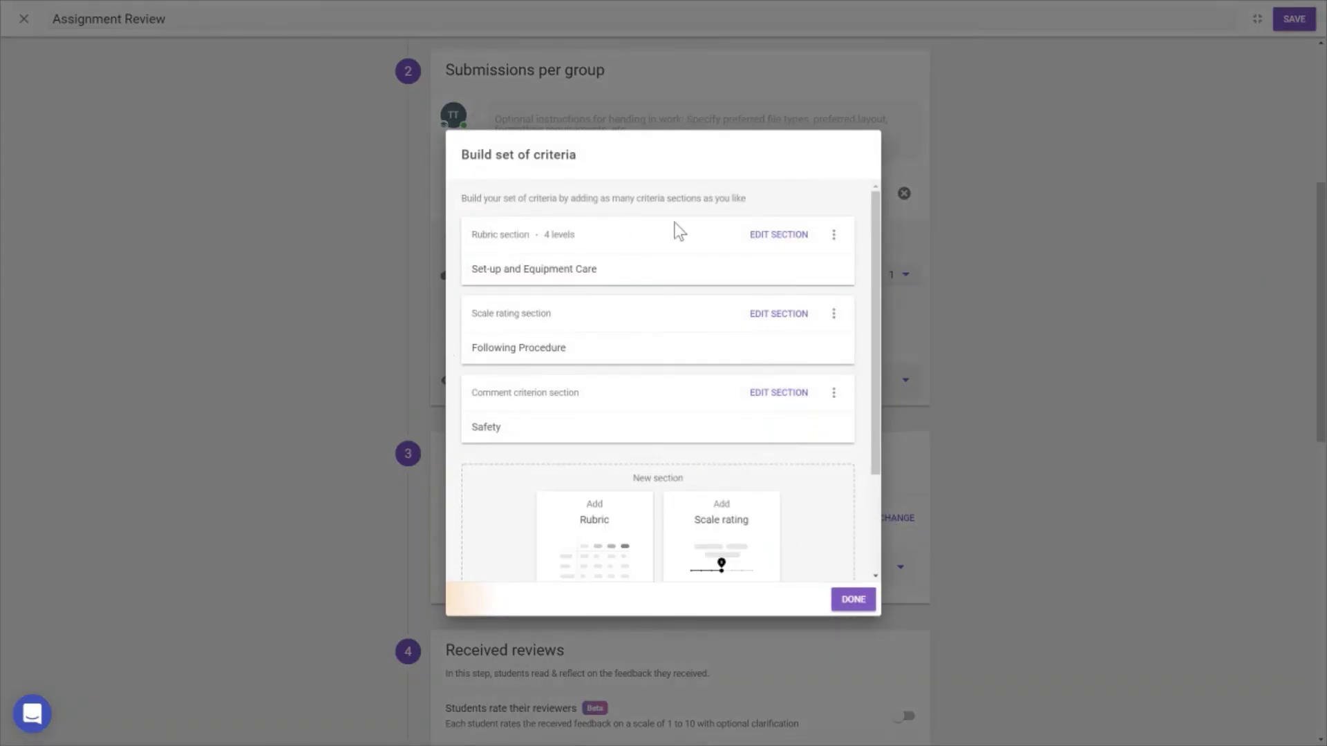
click(758, 234)
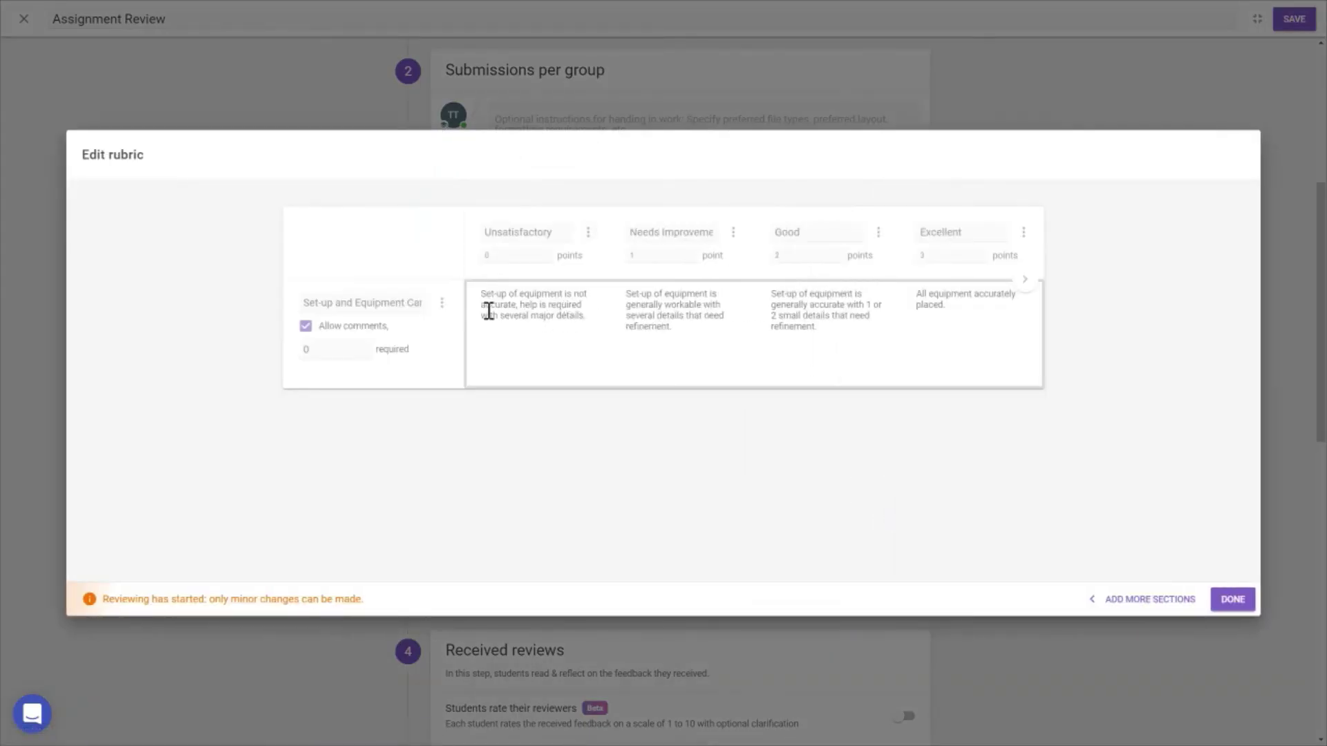
click(440, 304)
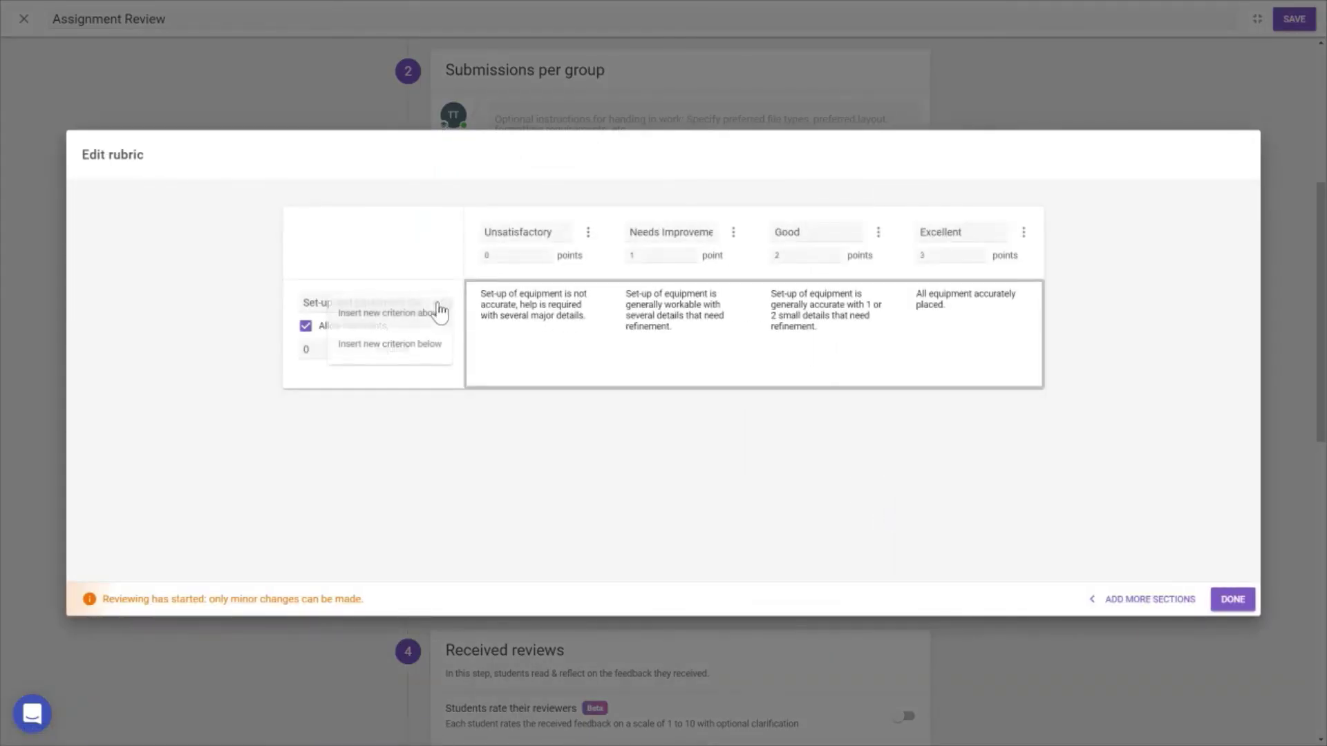
click(421, 351)
click(381, 417)
click(533, 429)
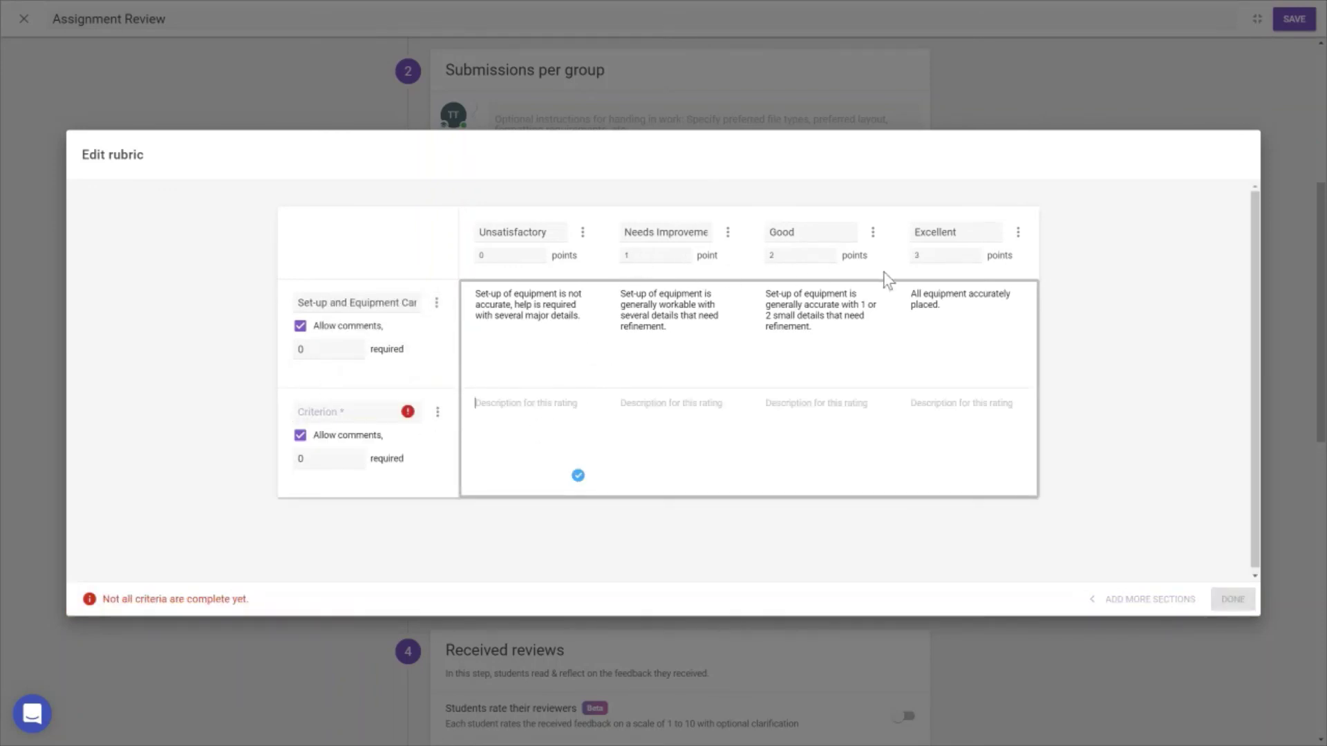
click(439, 415)
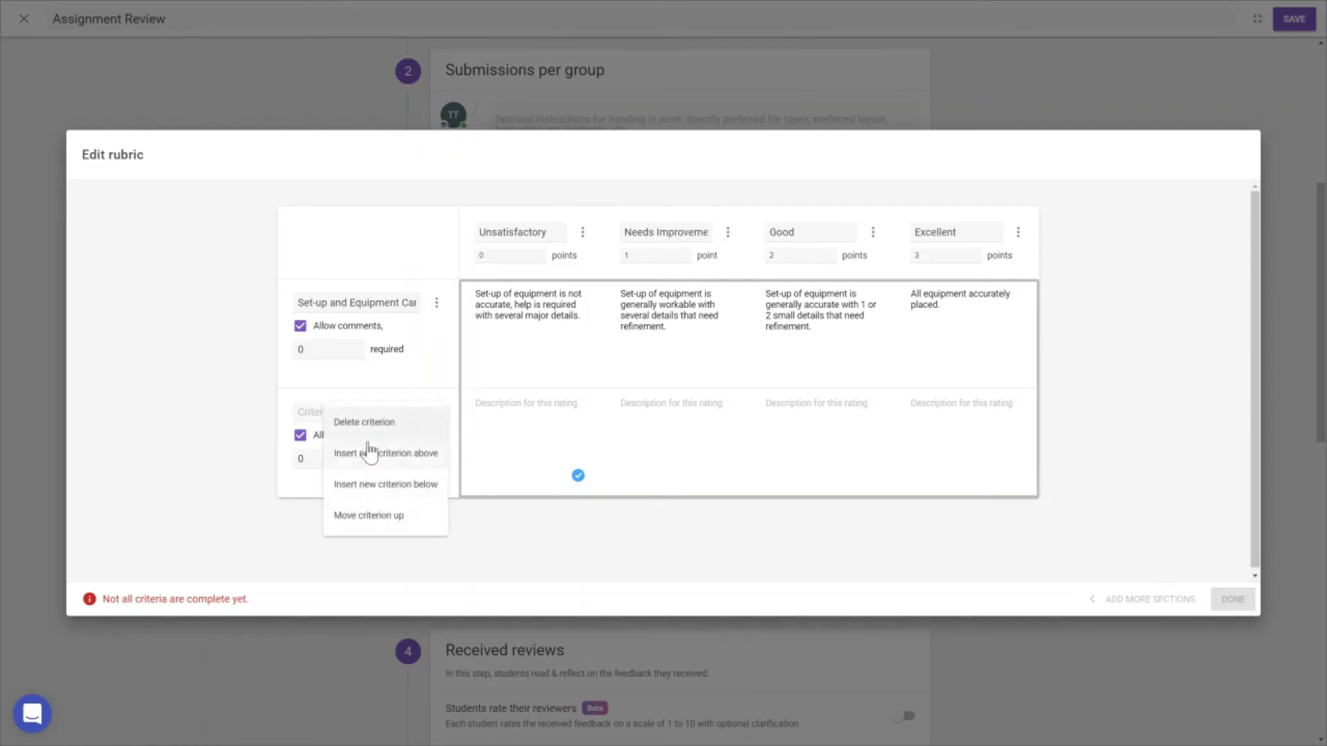
click(411, 425)
click(1231, 608)
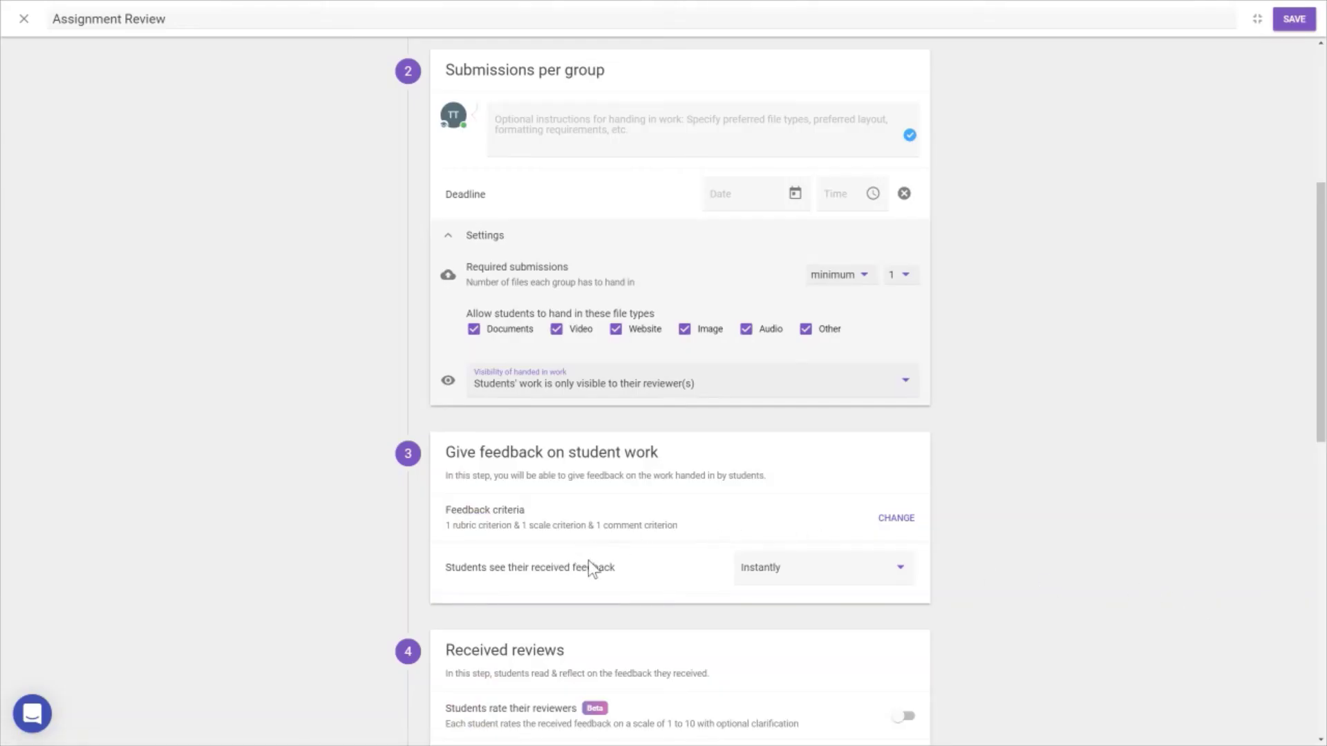
Expand the reflection settings to show the prompt and the 1–5000-word limit.
scroll(589, 558, down, 1)
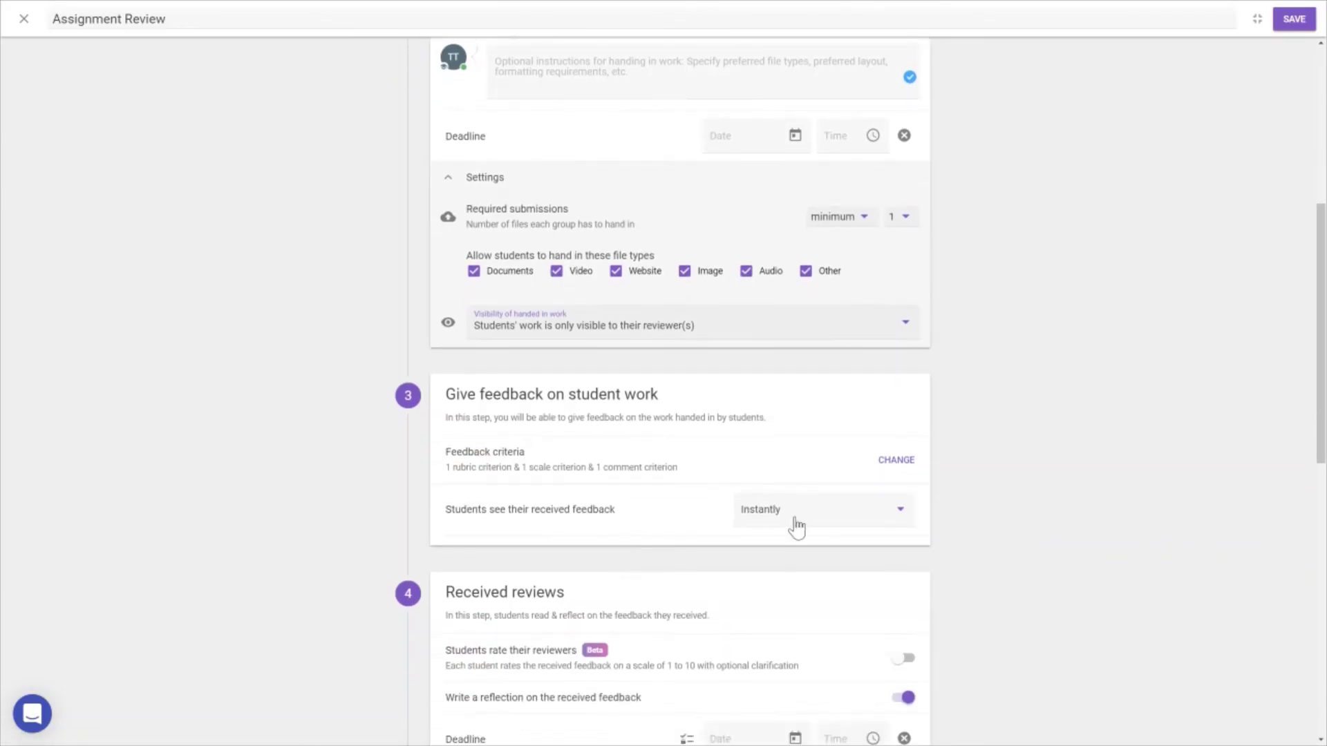
scroll(797, 527, down, 3)
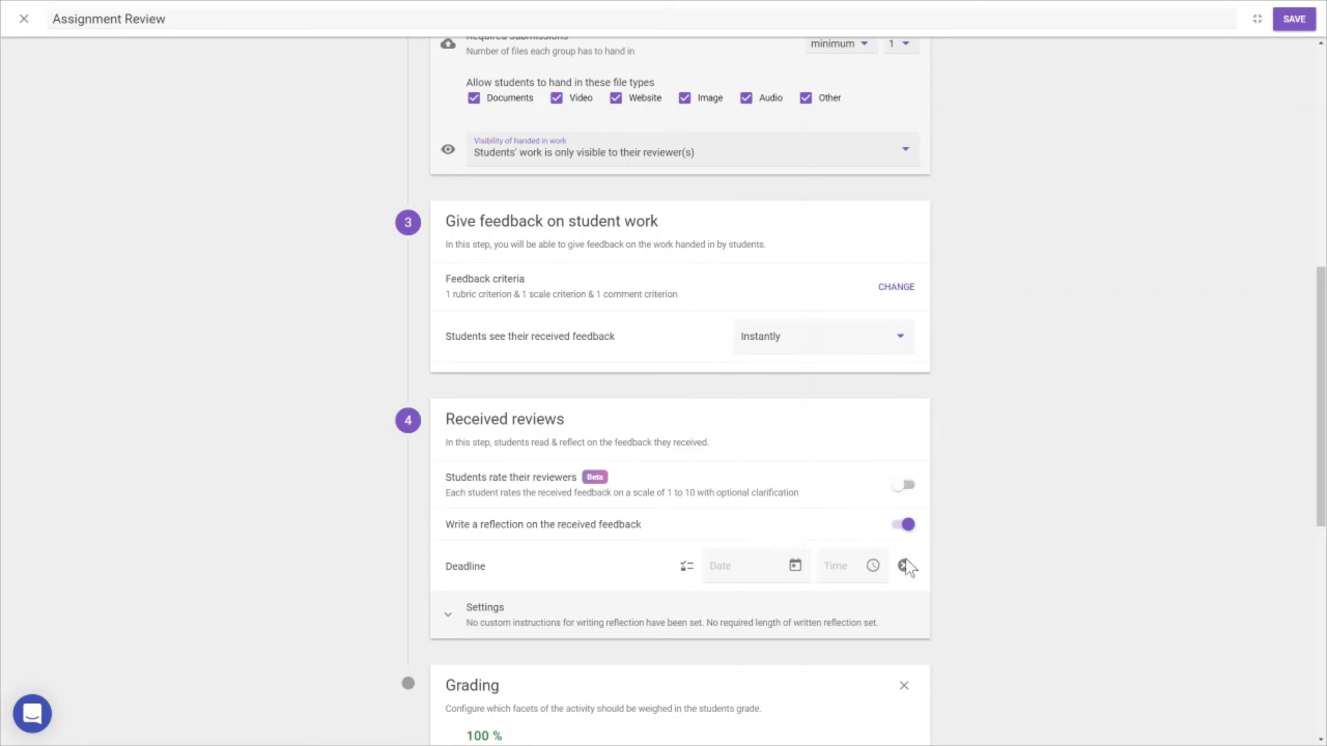
click(719, 622)
scroll(827, 637, down, 2)
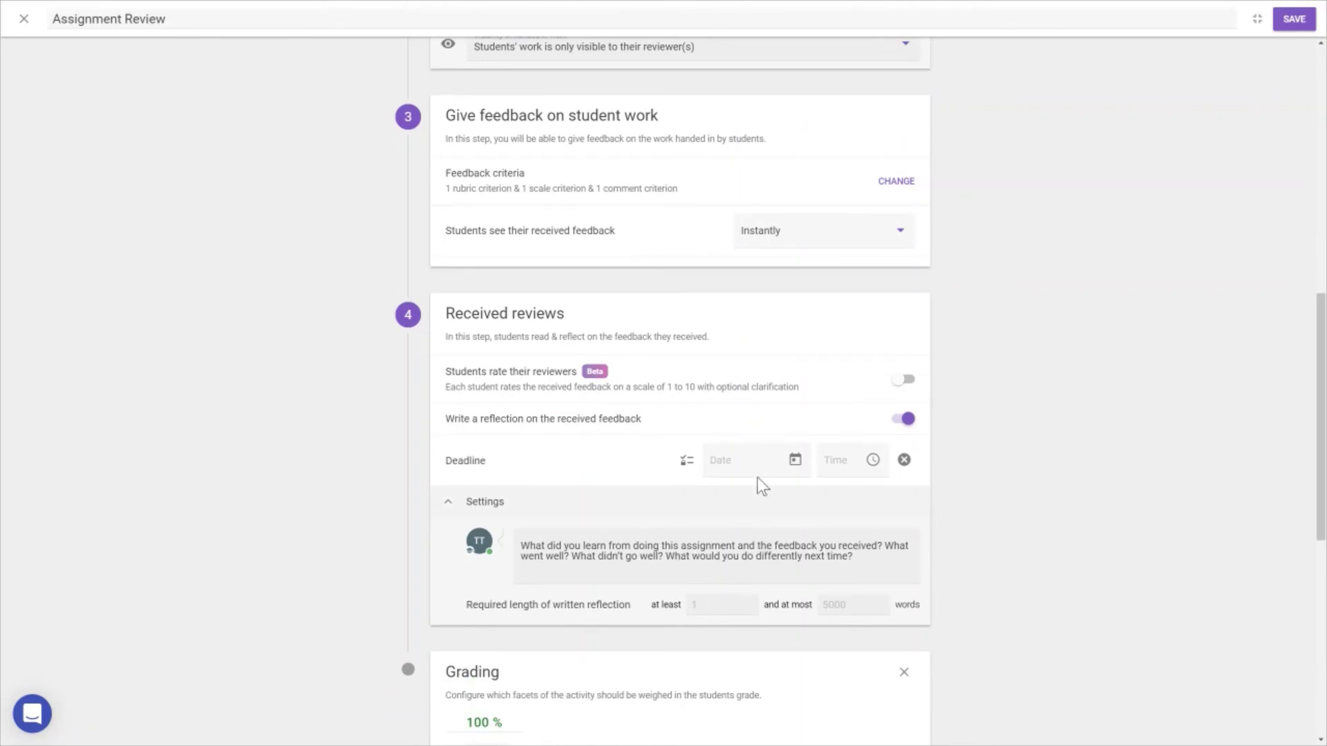
scroll(756, 470, down, 5)
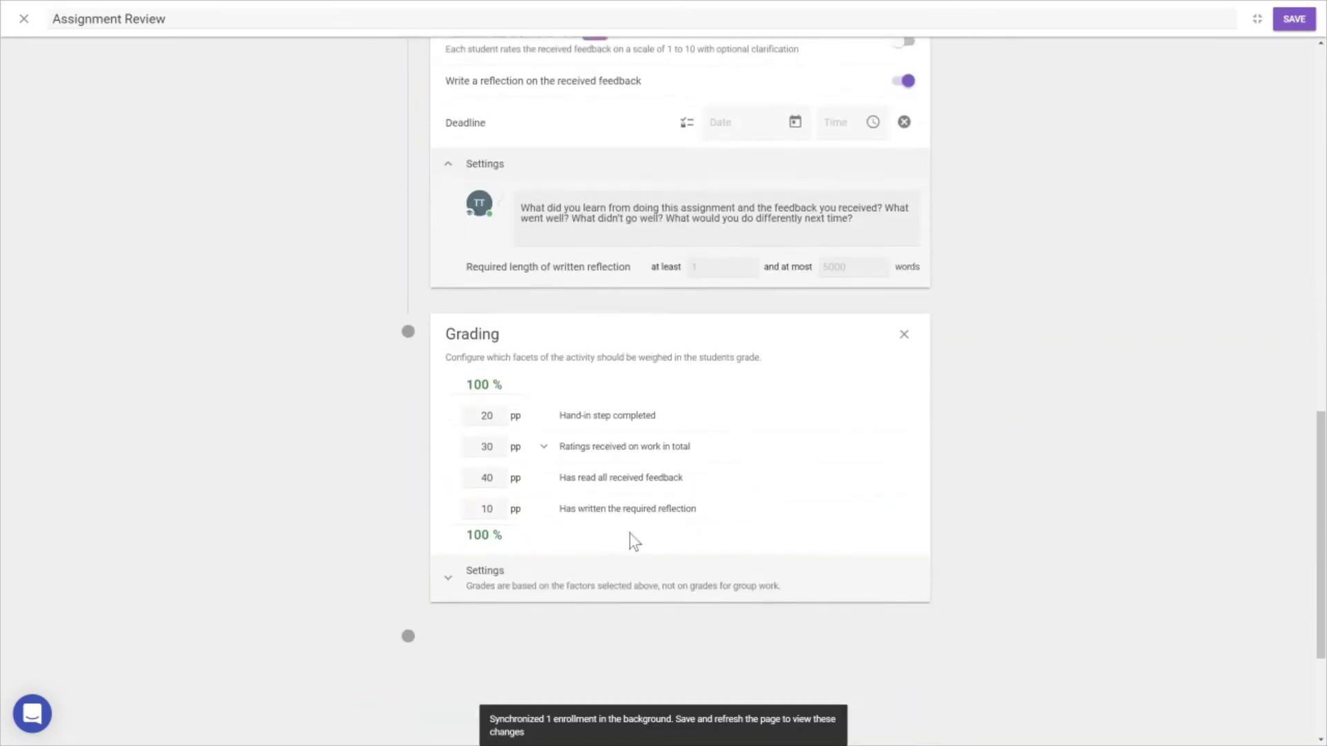
Weight Set-up and Equipment Care 20 and Following Procedure 10, then delete the Grading card.
click(544, 440)
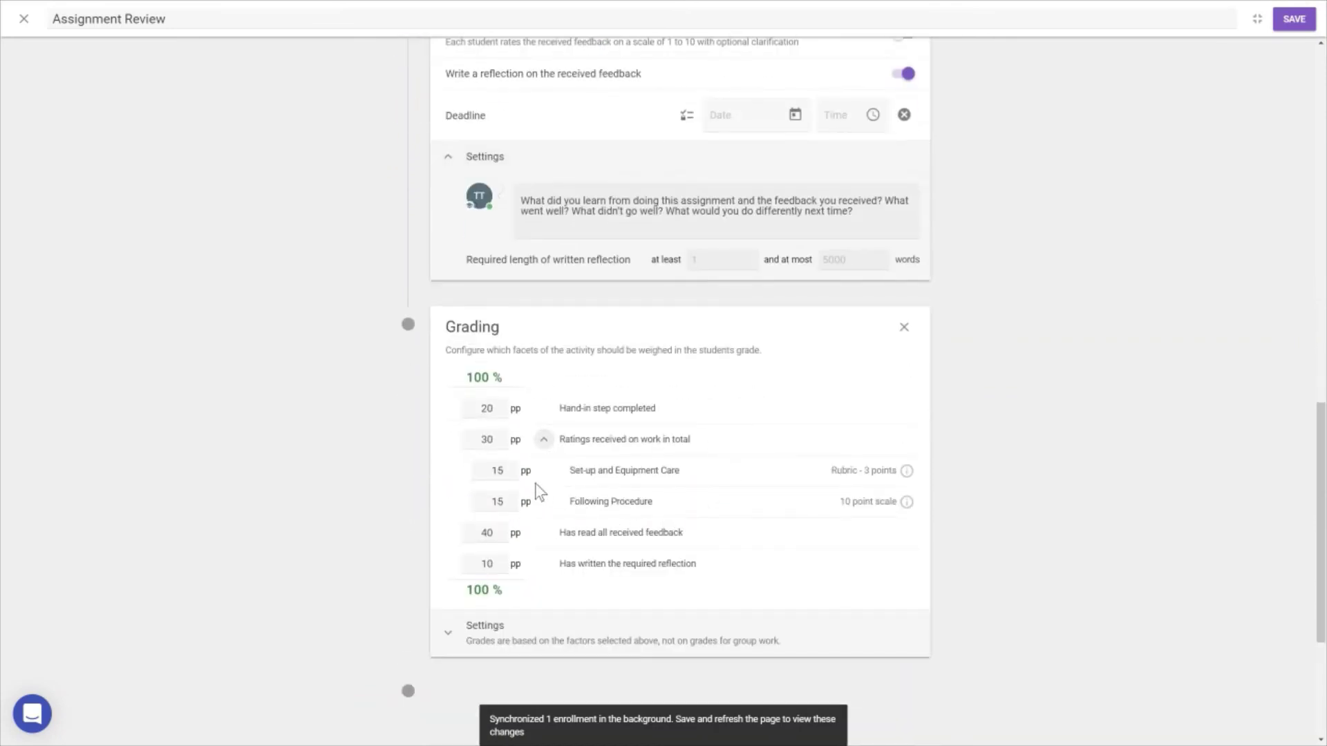
drag(571, 473, 611, 473)
click(592, 470)
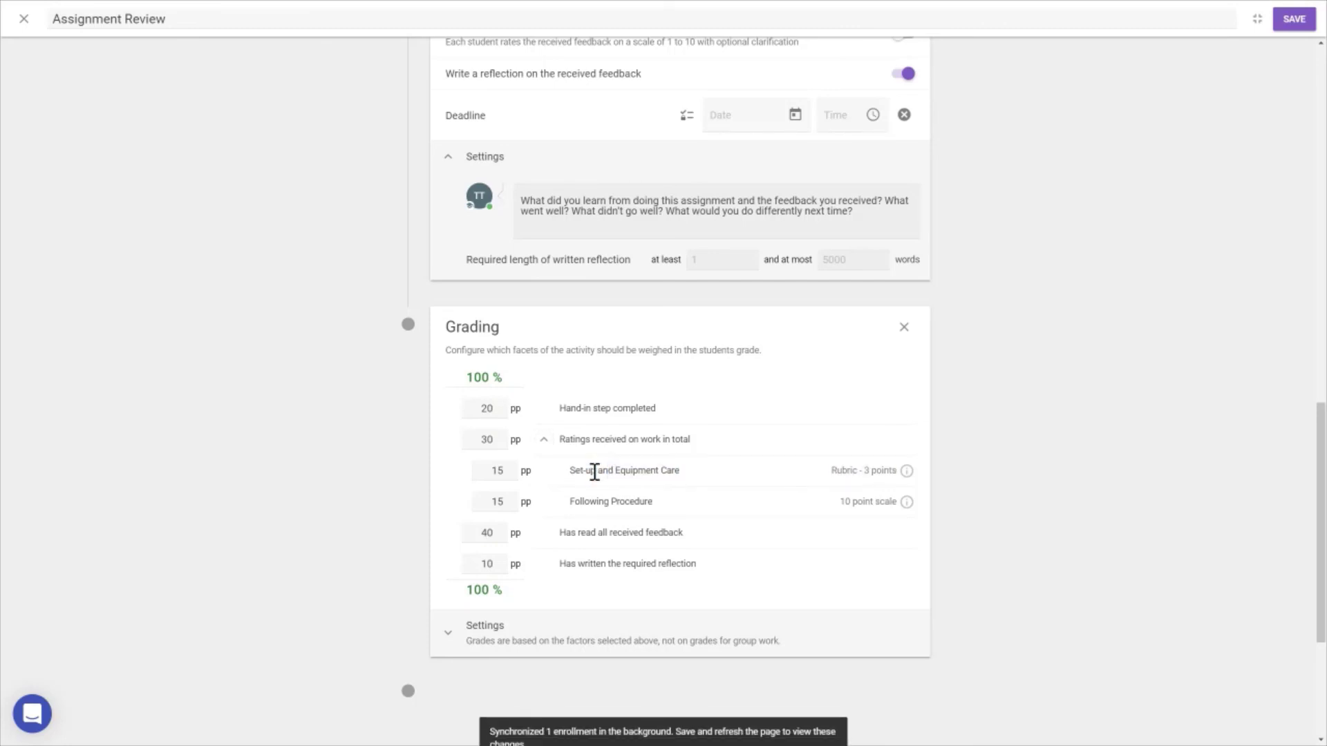
click(503, 476)
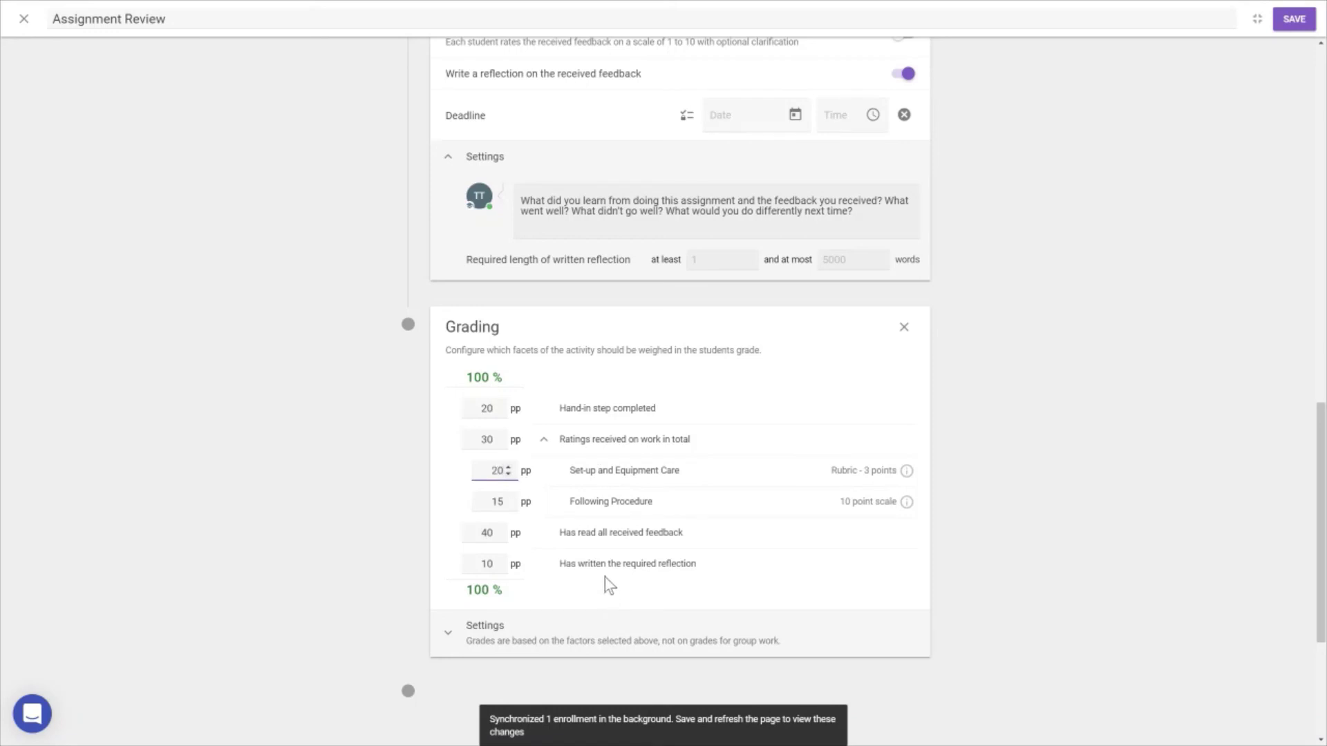
click(498, 503)
right_click(495, 501)
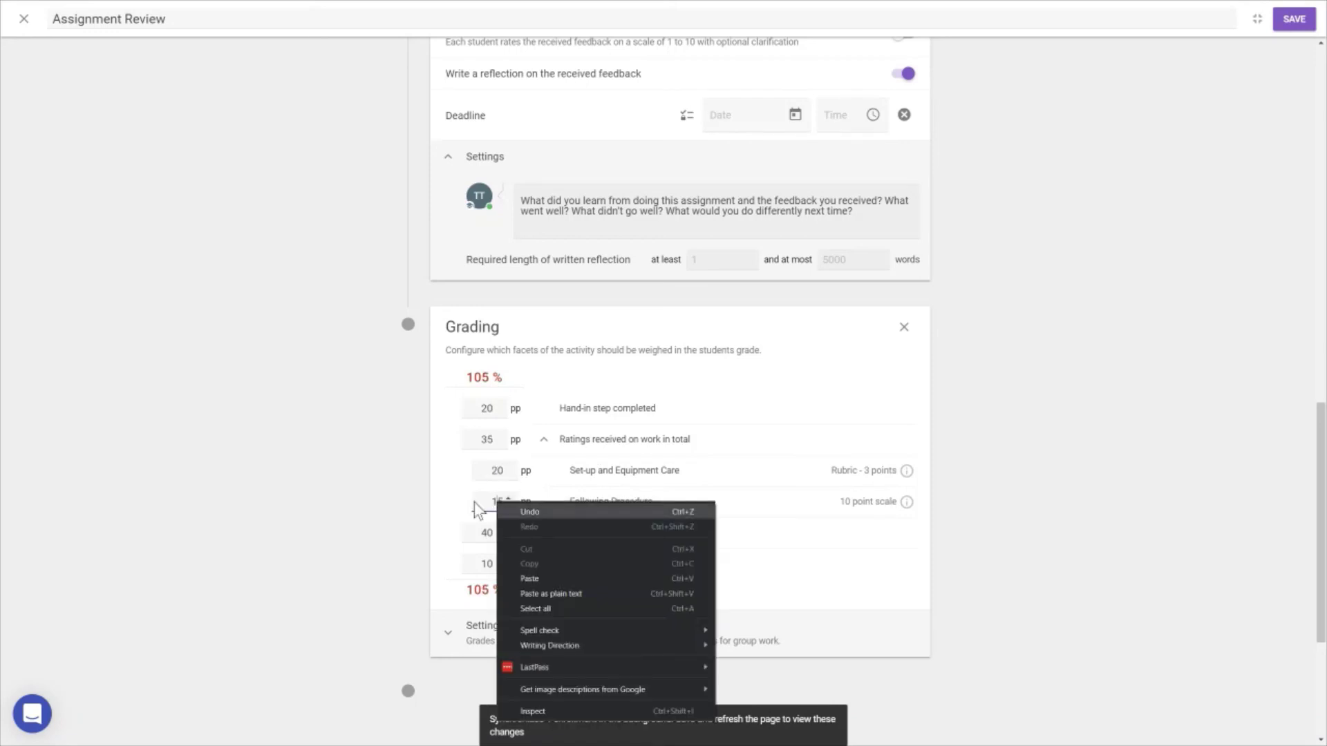
click(502, 502)
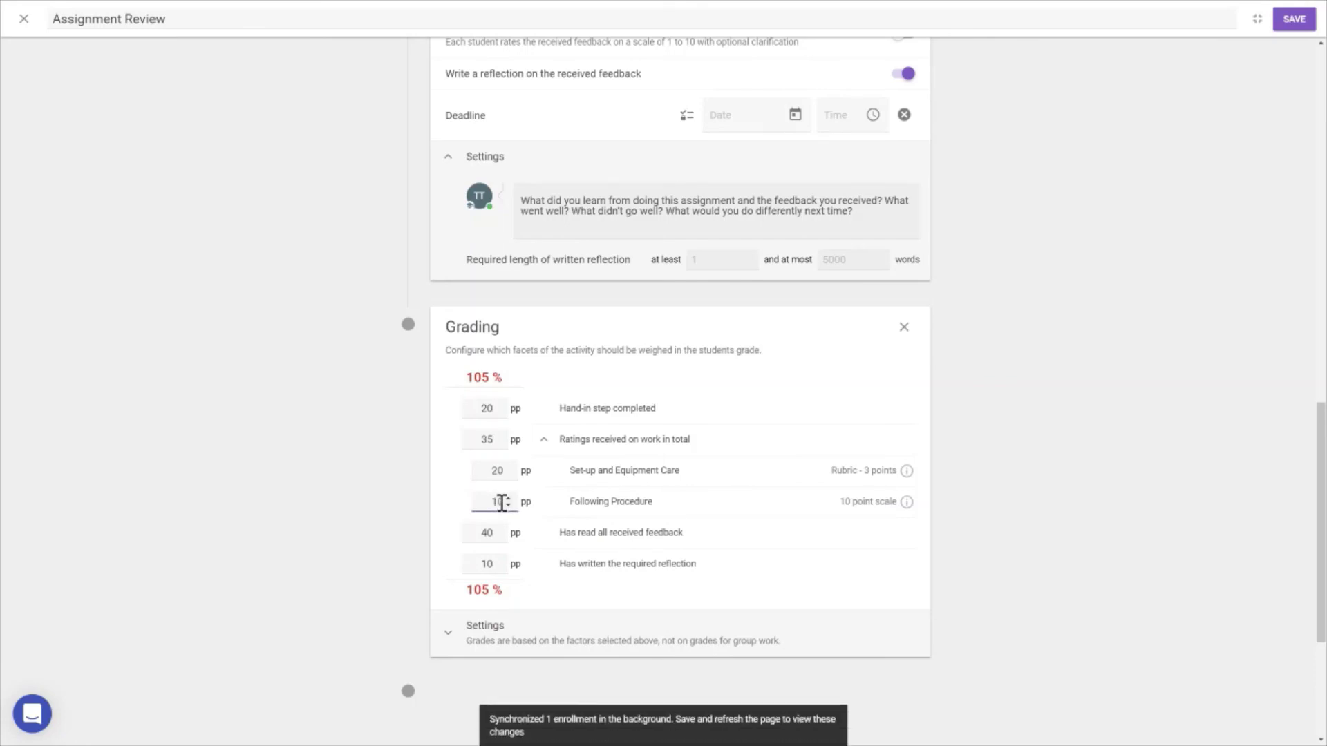
text(10)
click(905, 328)
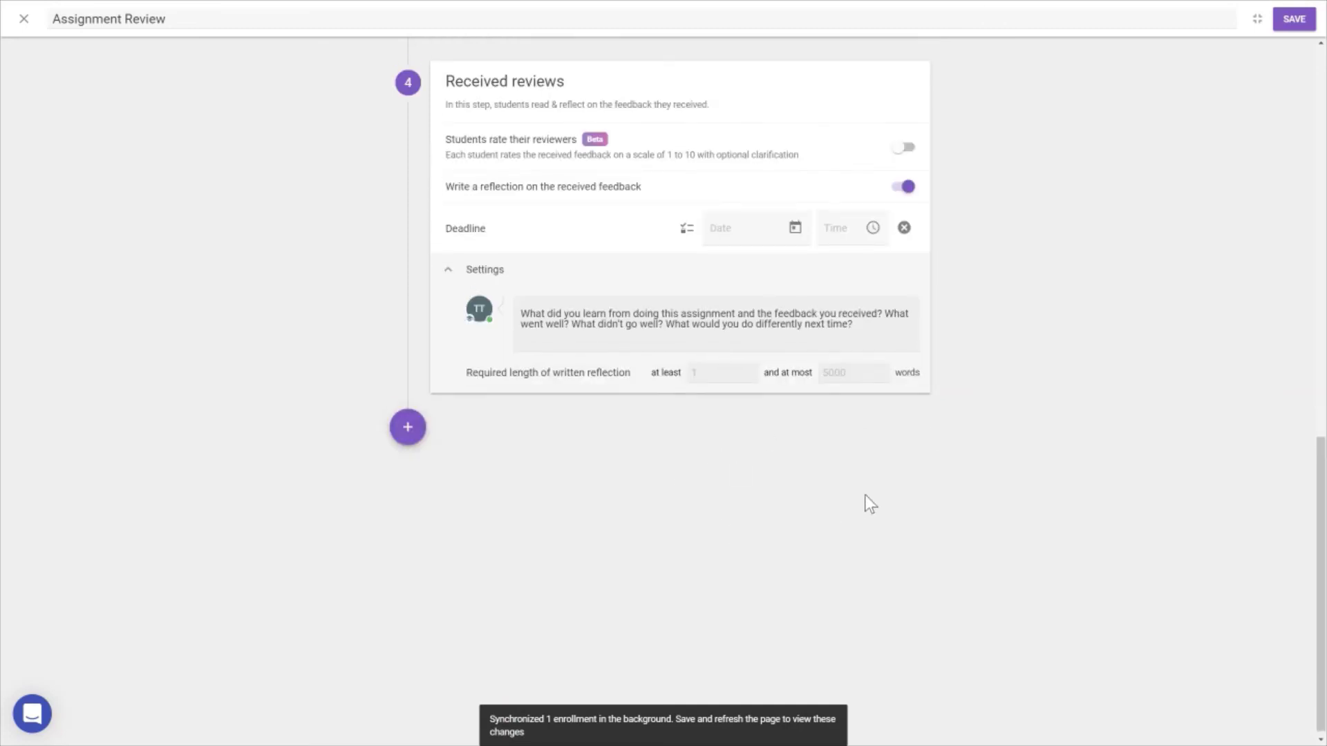
scroll(865, 495, up, 3)
Save the assignment edits and return the tool to its embedded Brightspace course view.
click(1302, 21)
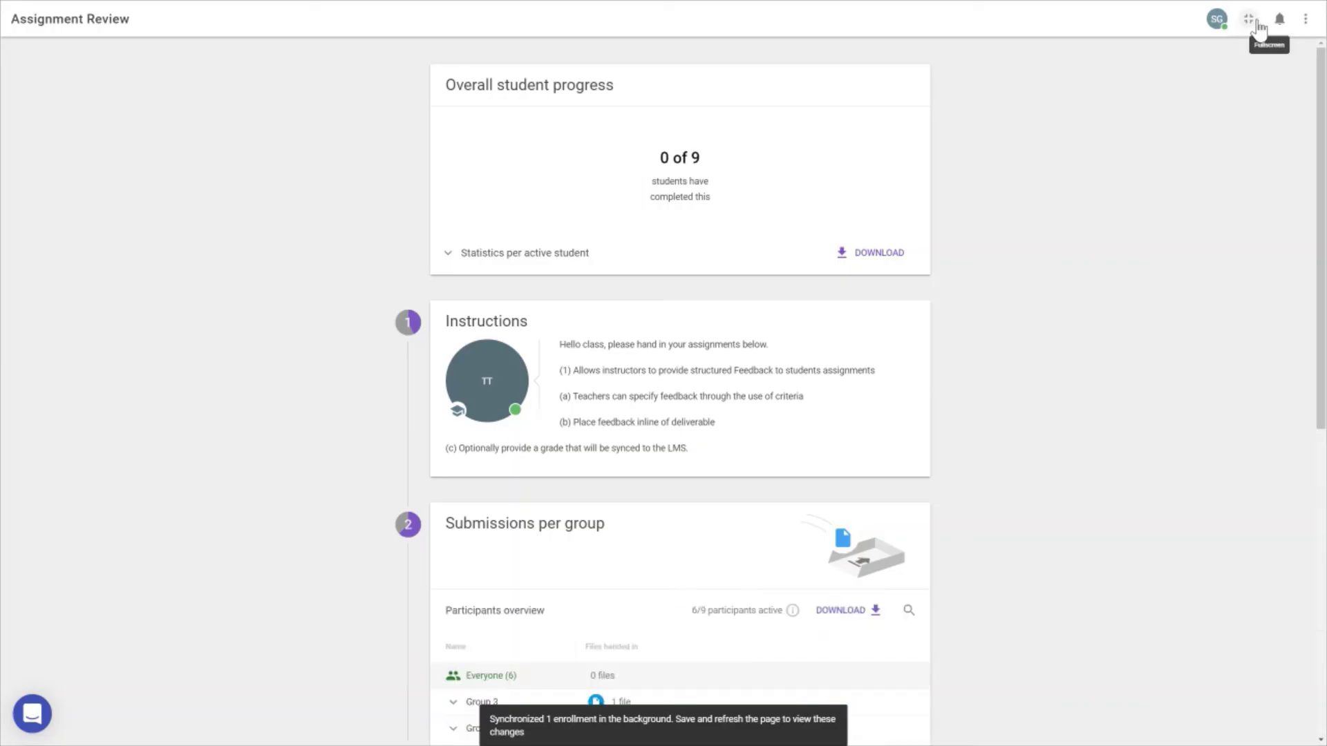
click(1256, 22)
scroll(1156, 604, down, 1)
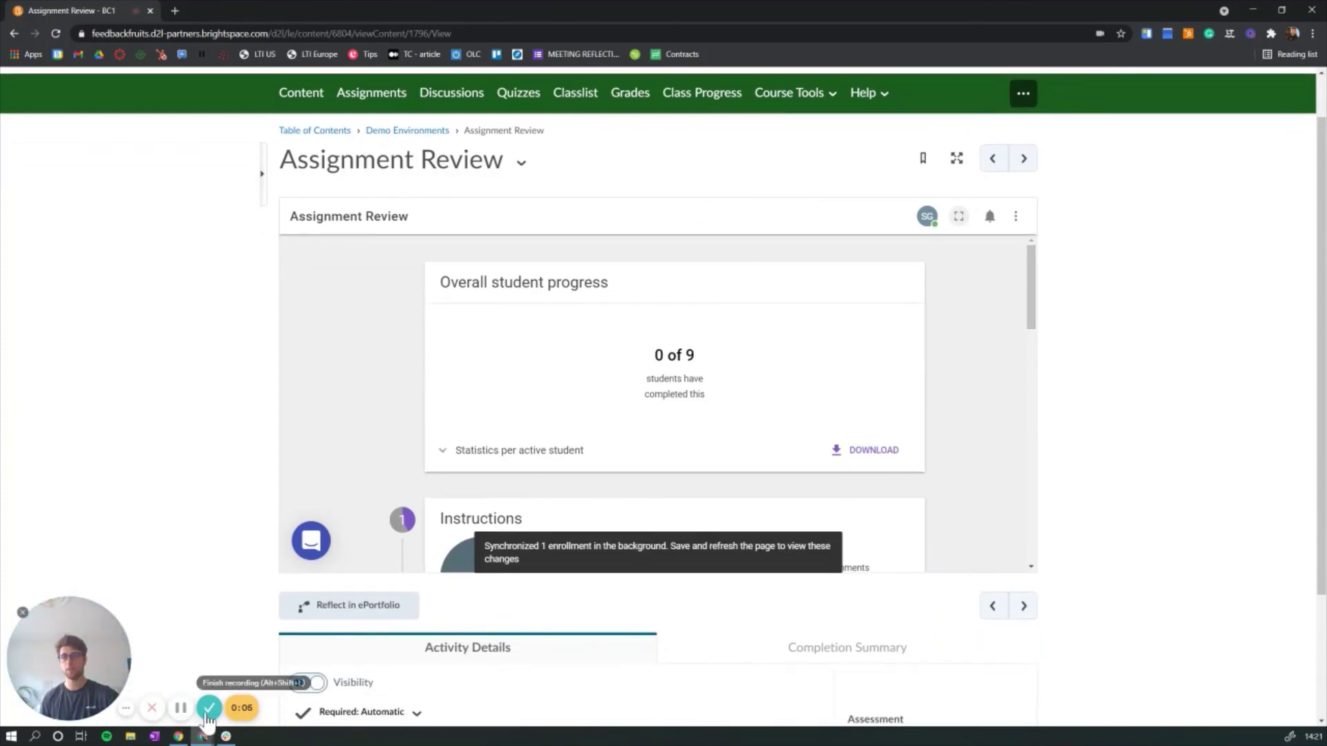